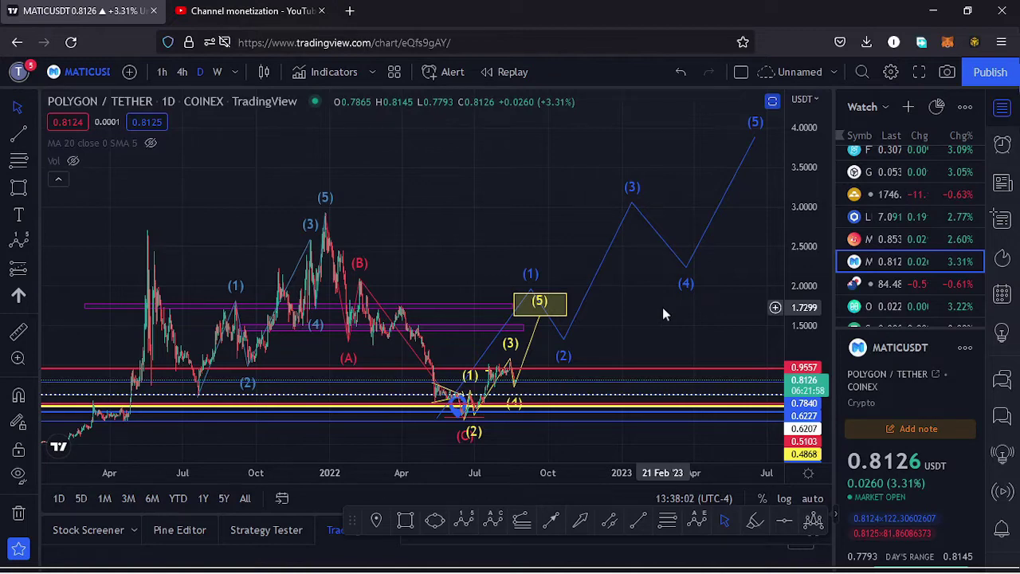
Step: Hide the watchlist, pan to the projected wave (5) peak near 4.0, and select its yellow target box
click(1003, 110)
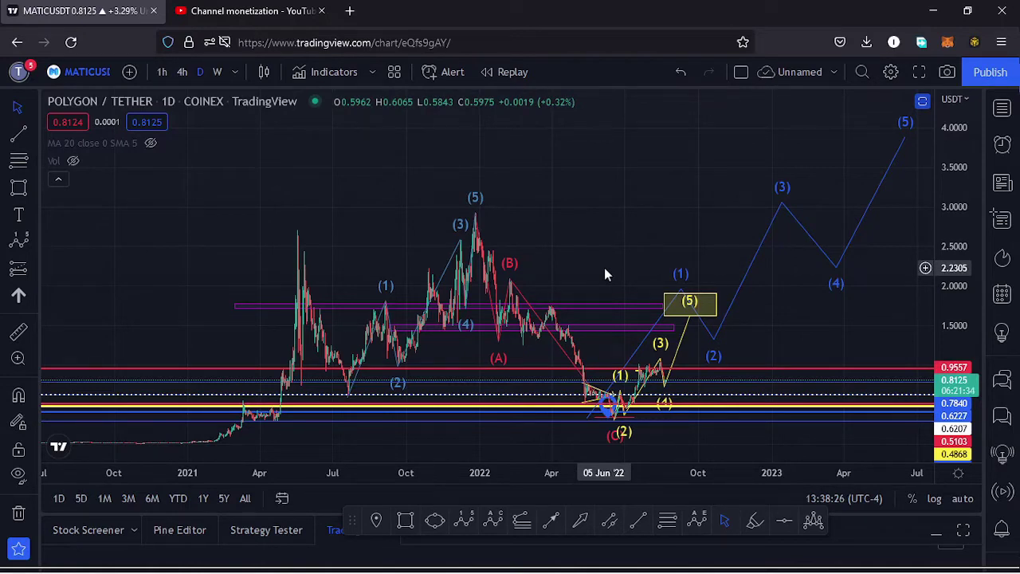
drag(672, 273, 572, 300)
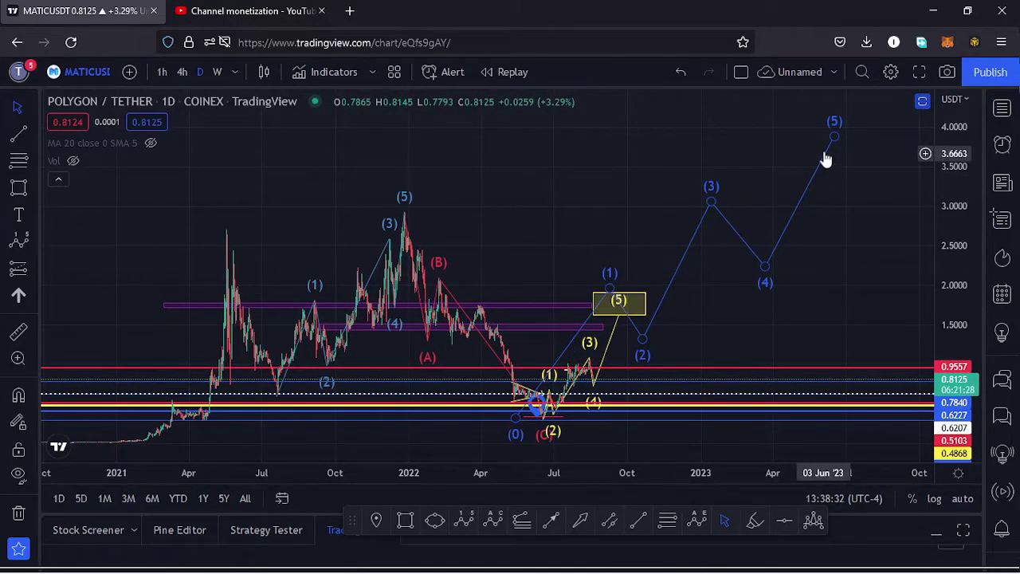
drag(712, 315, 749, 288)
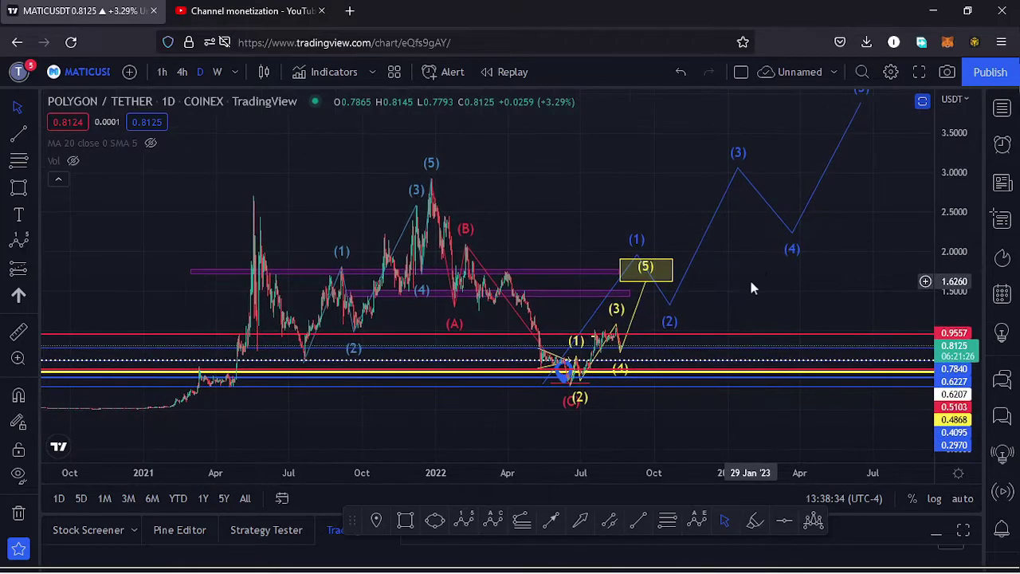
click(663, 268)
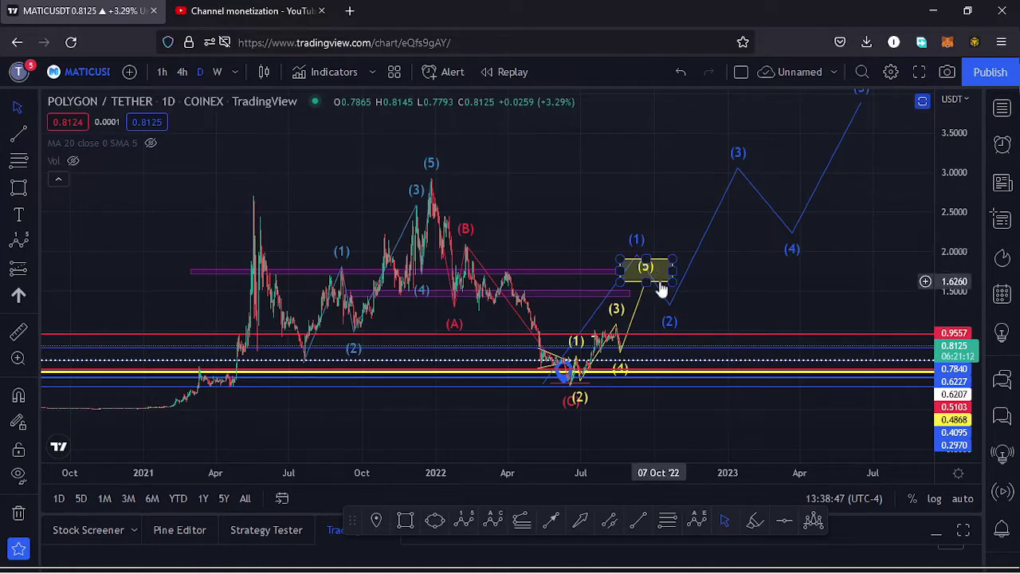
click(666, 523)
click(350, 387)
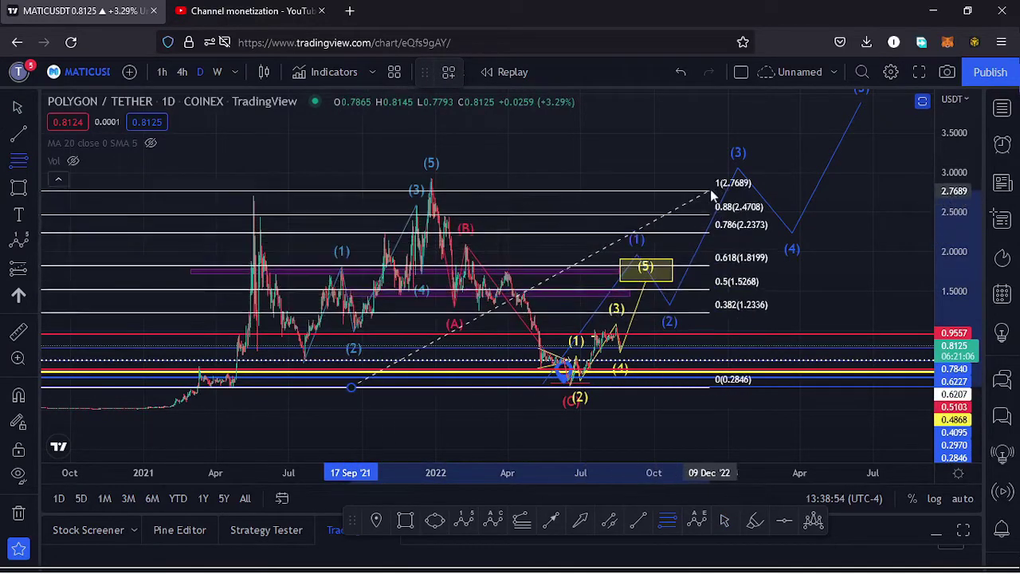
click(734, 176)
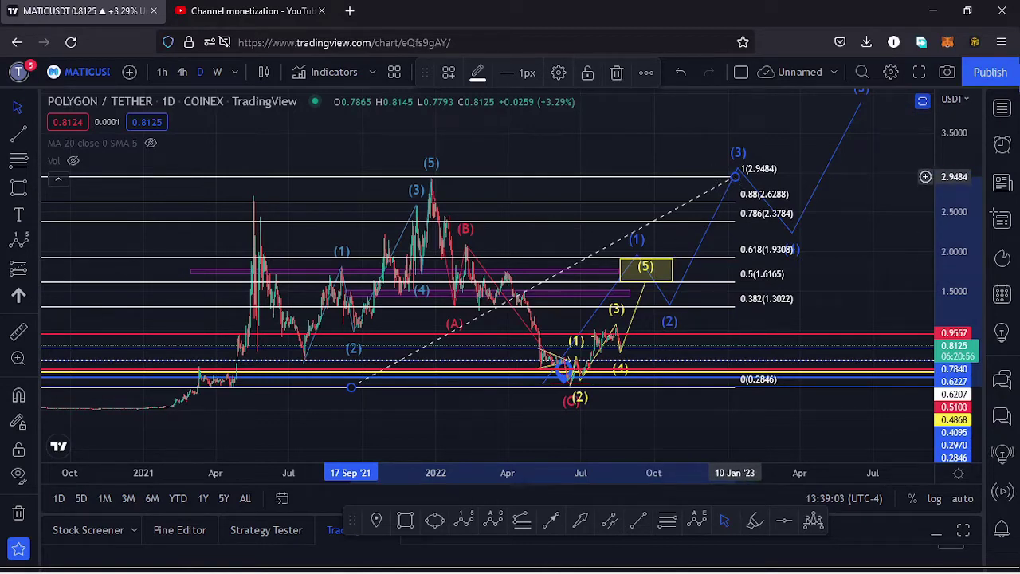
key(Delete)
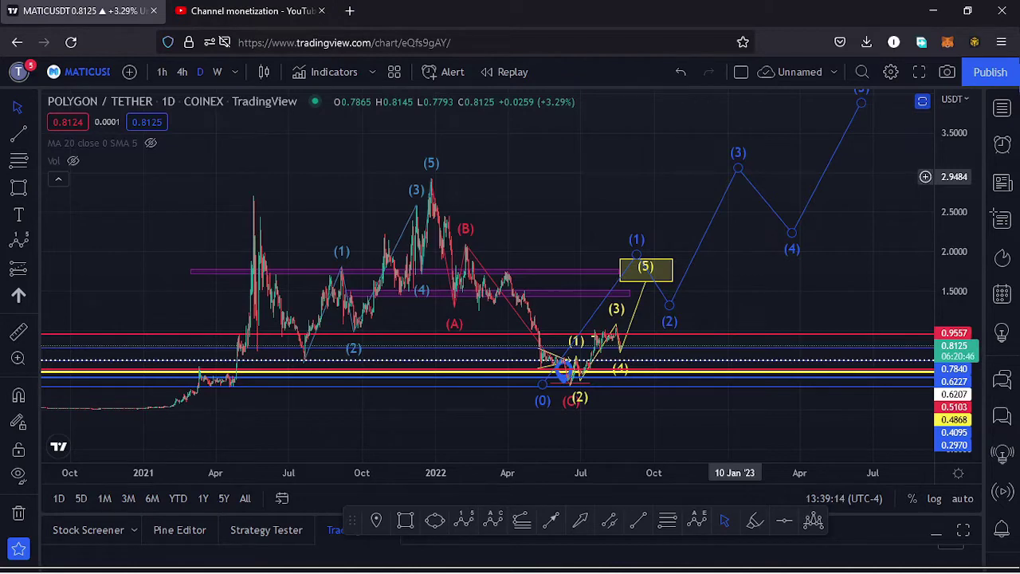
Step: Switch the MATIC chart from daily to 4-hour candles
drag(739, 289, 788, 258)
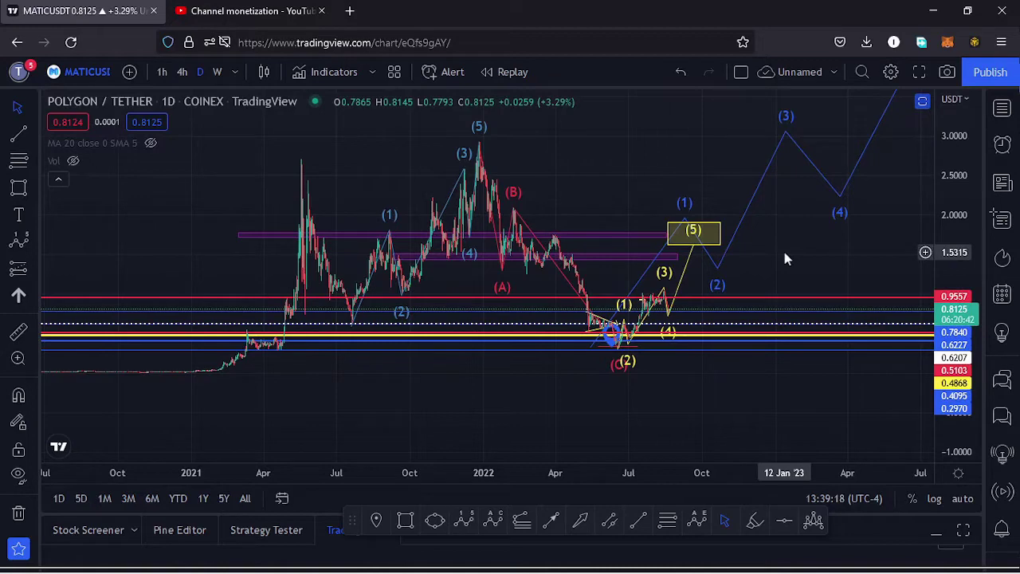
drag(781, 266, 803, 258)
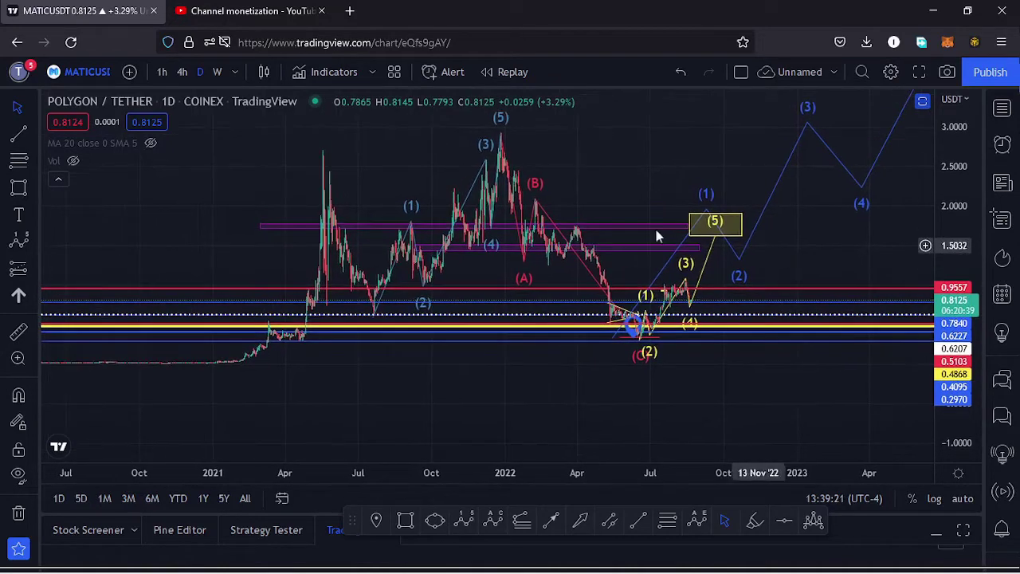
click(183, 73)
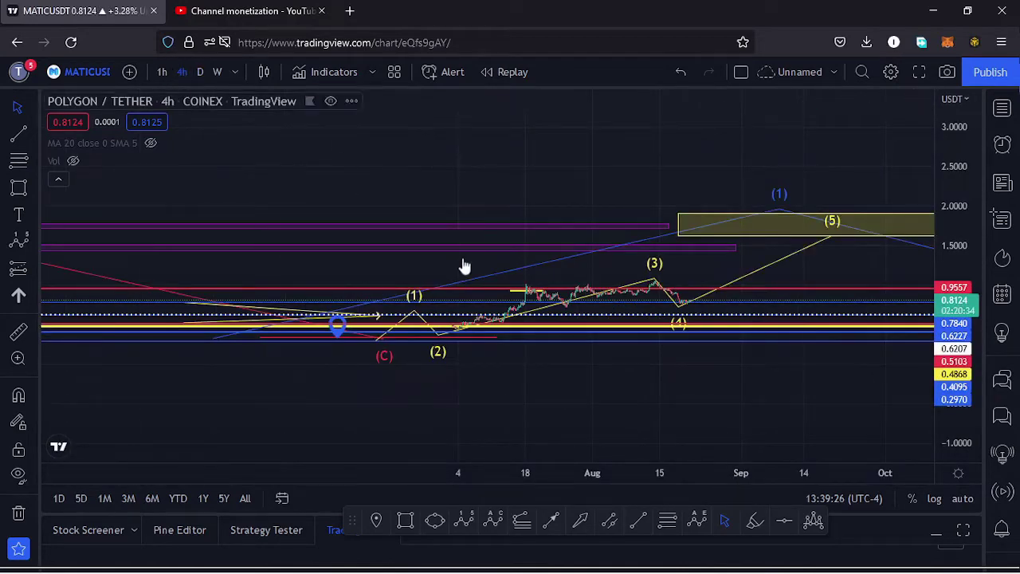
scroll(460, 263, down, 2)
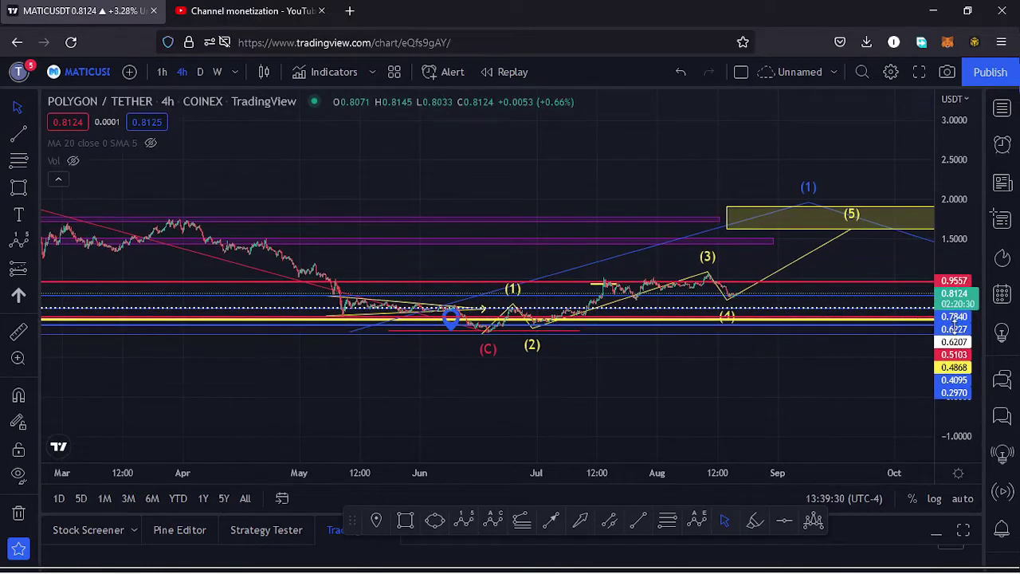
scroll(954, 327, up, 5)
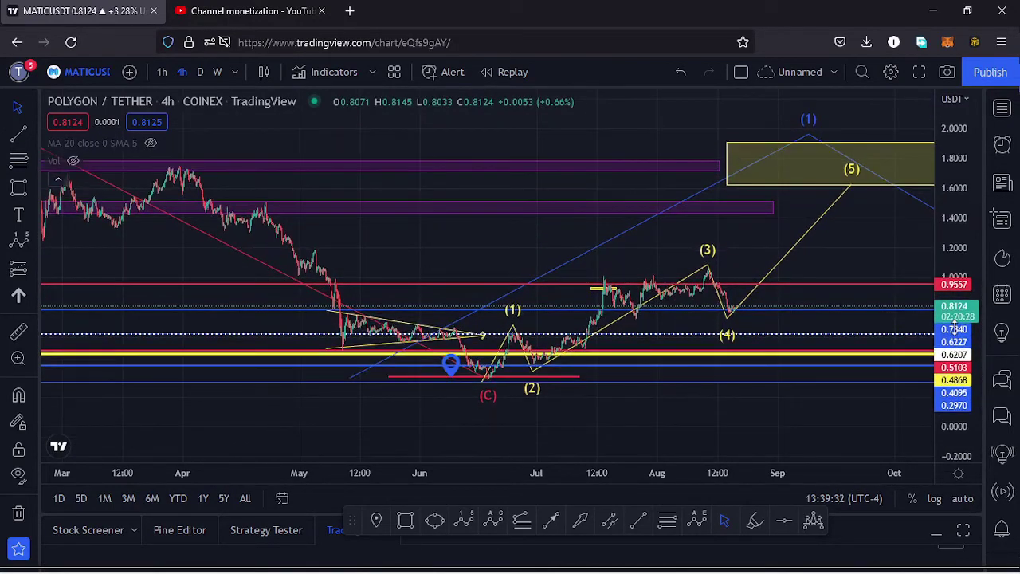
Step: Zoom into the May–June candles so the (C) low and waves (1) and (2) fill the view
drag(854, 263, 853, 244)
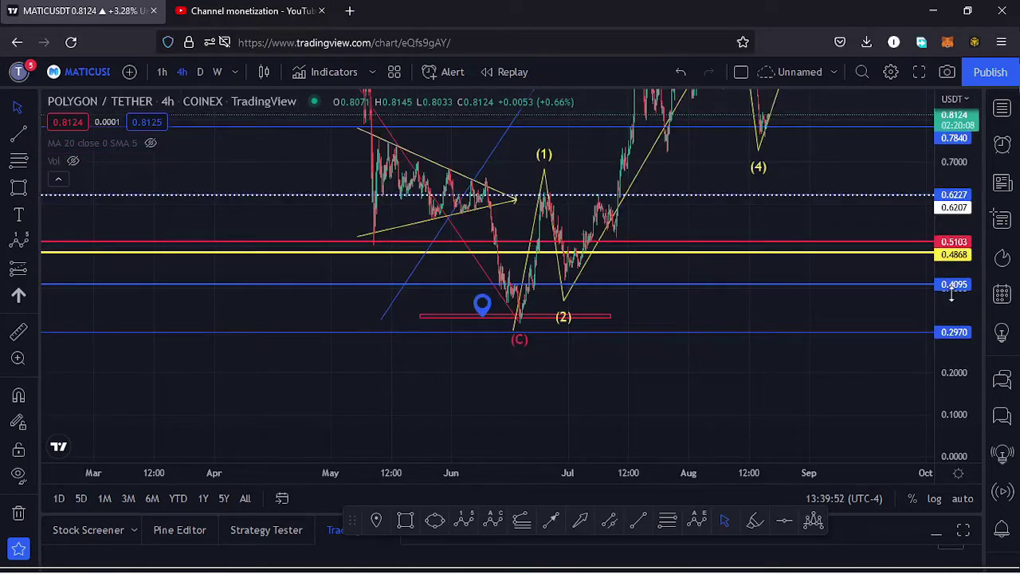
scroll(951, 293, up, 3)
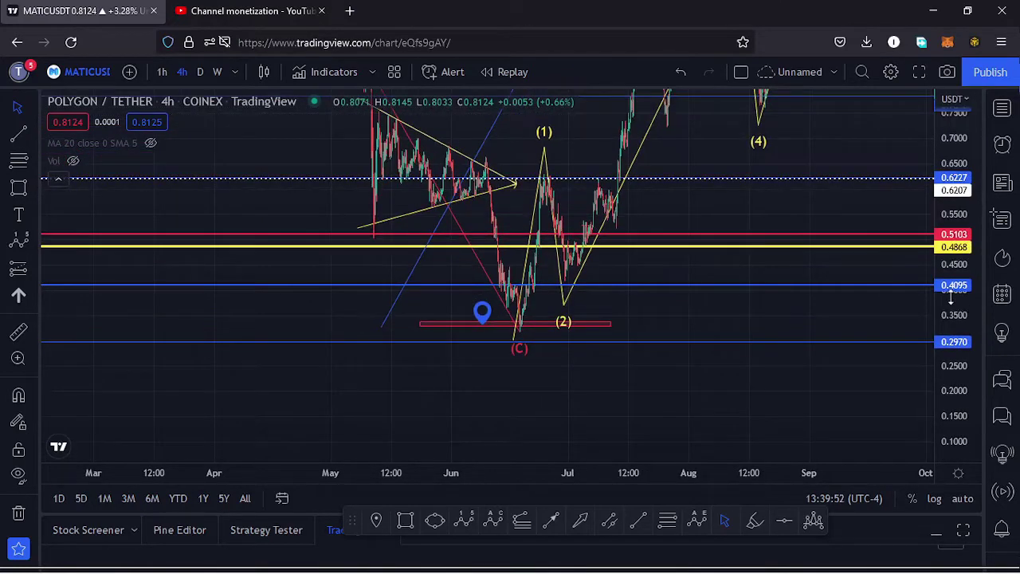
scroll(768, 293, up, 5)
scroll(484, 320, up, 5)
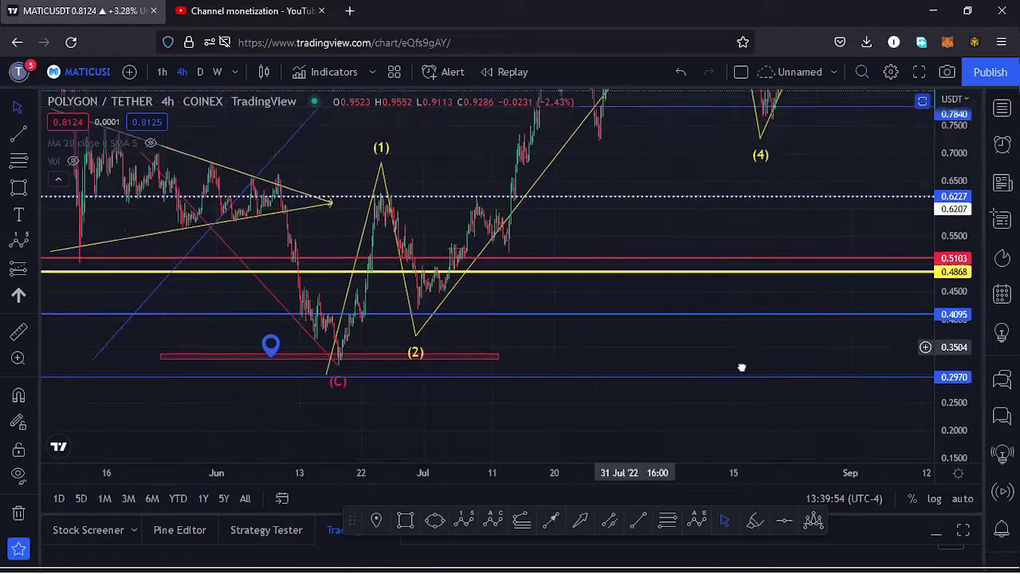
drag(496, 366, 702, 371)
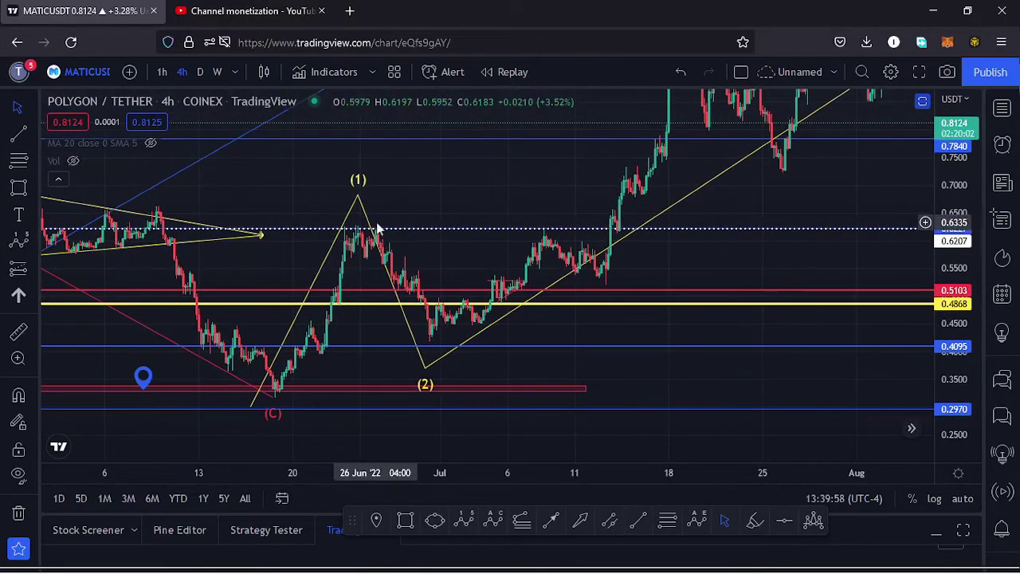
drag(580, 363, 770, 352)
scroll(579, 350, up, 2)
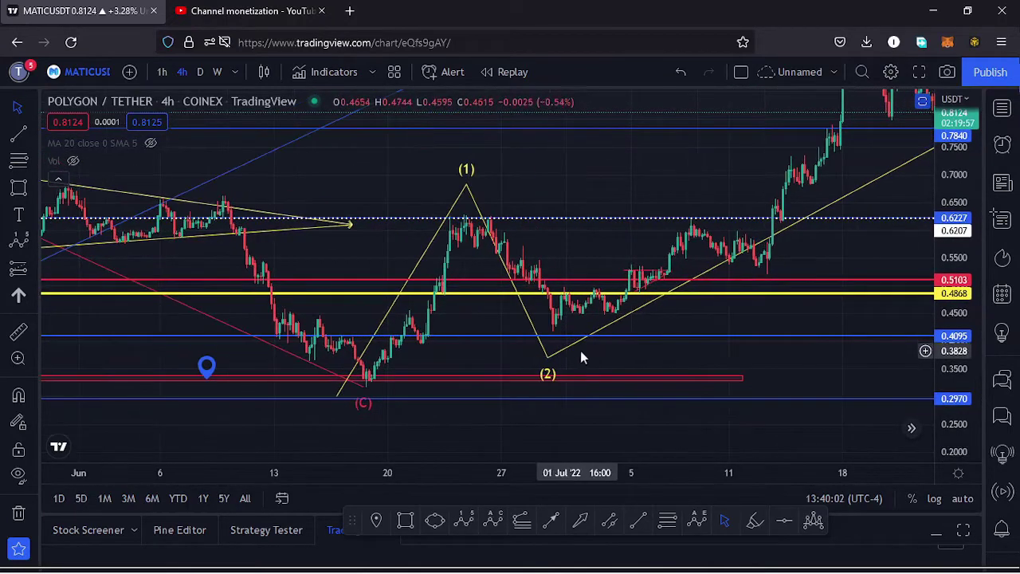
drag(671, 356, 738, 359)
drag(956, 325, 956, 317)
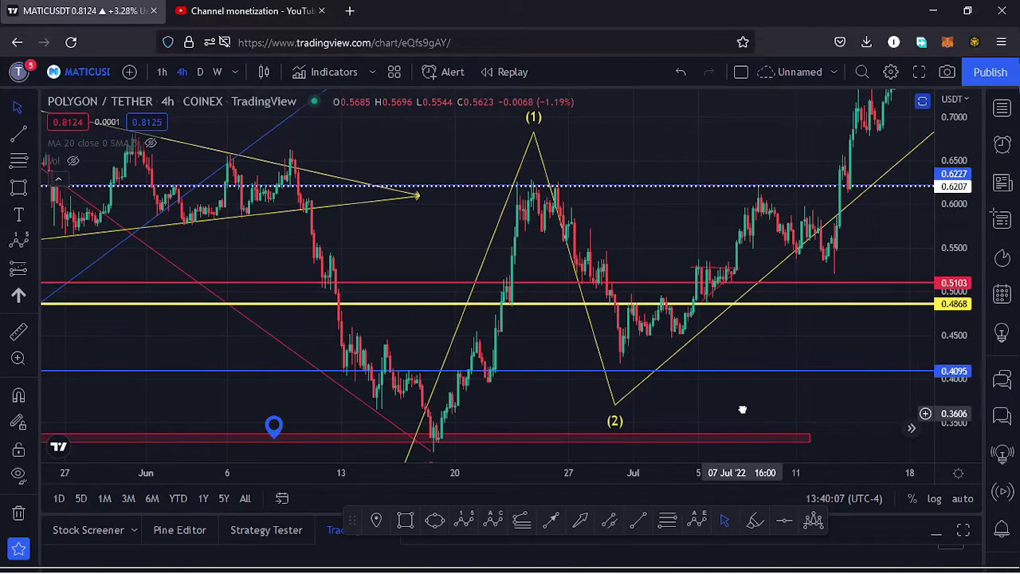
drag(741, 404, 733, 385)
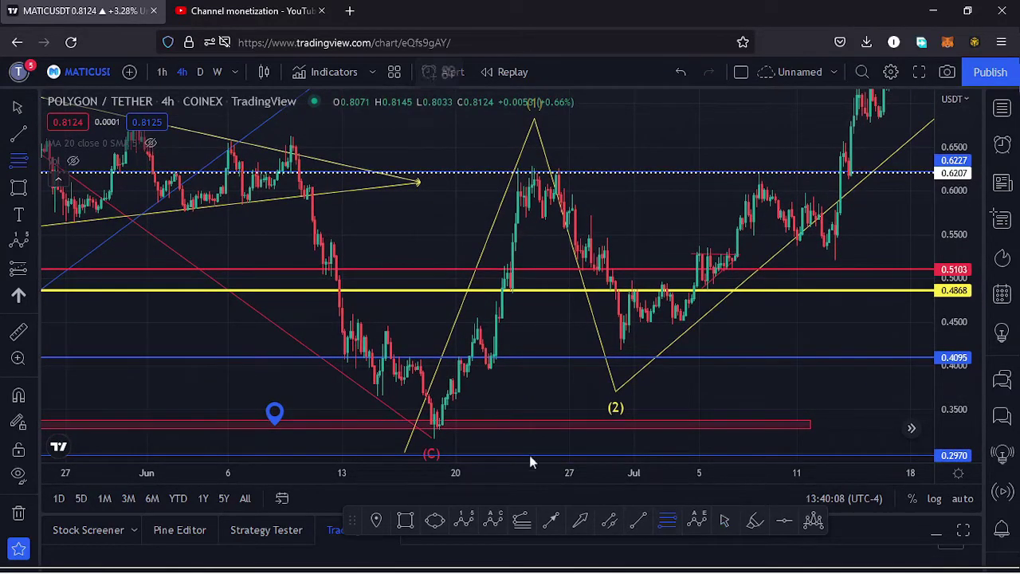
Step: Draw a trial Fibonacci retracement from the (C) low to 0.6293, then delete it
click(434, 438)
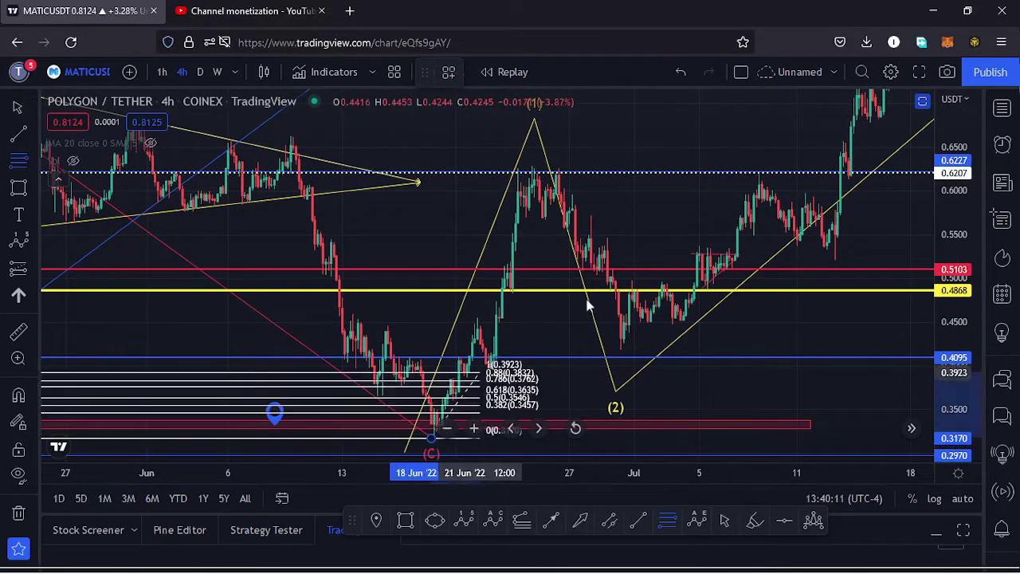
click(816, 169)
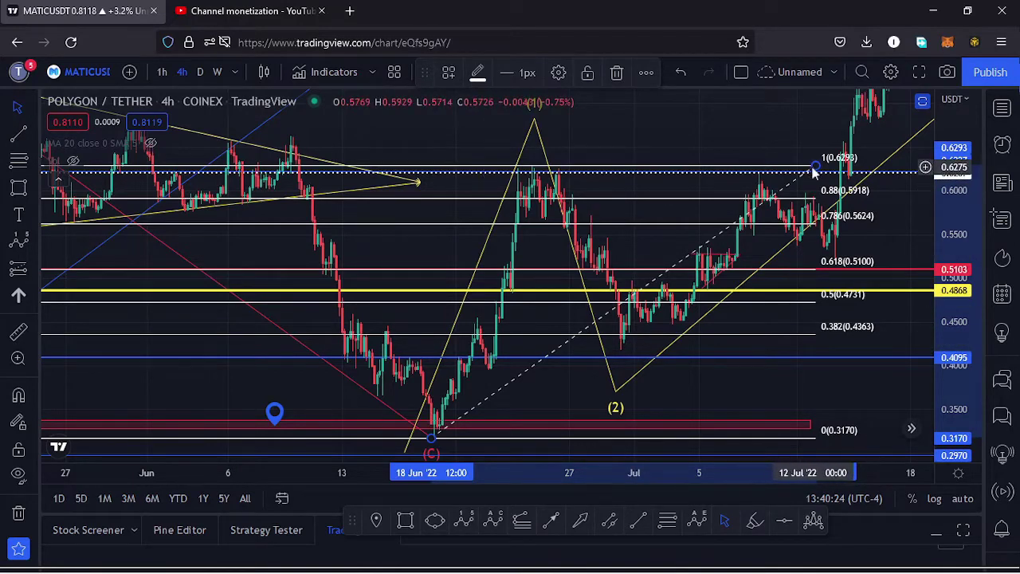
key(Delete)
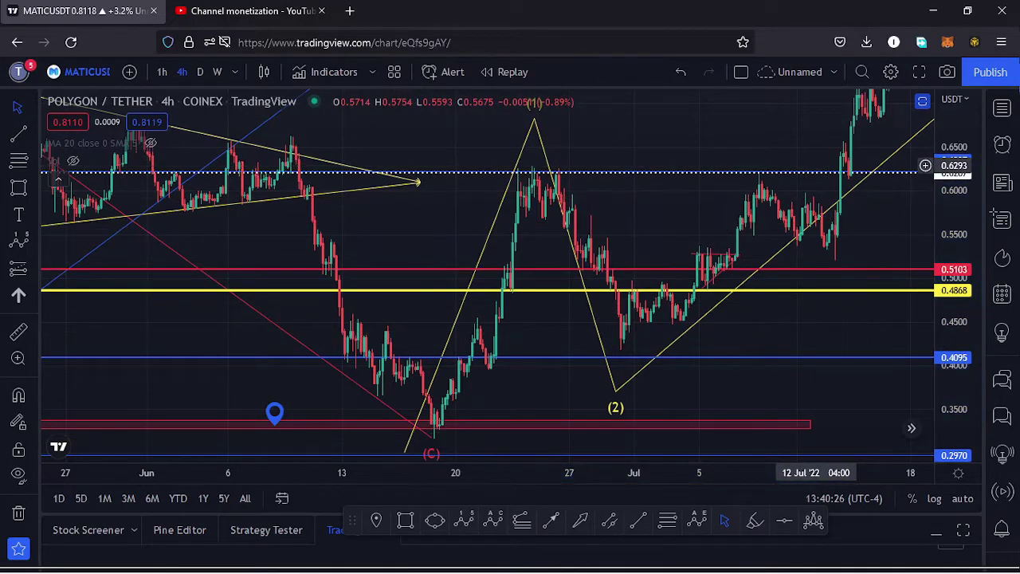
Step: Zoom out to show the July rally topping near 0.9557
drag(950, 167, 950, 192)
scroll(756, 201, down, 3)
drag(752, 218, 555, 266)
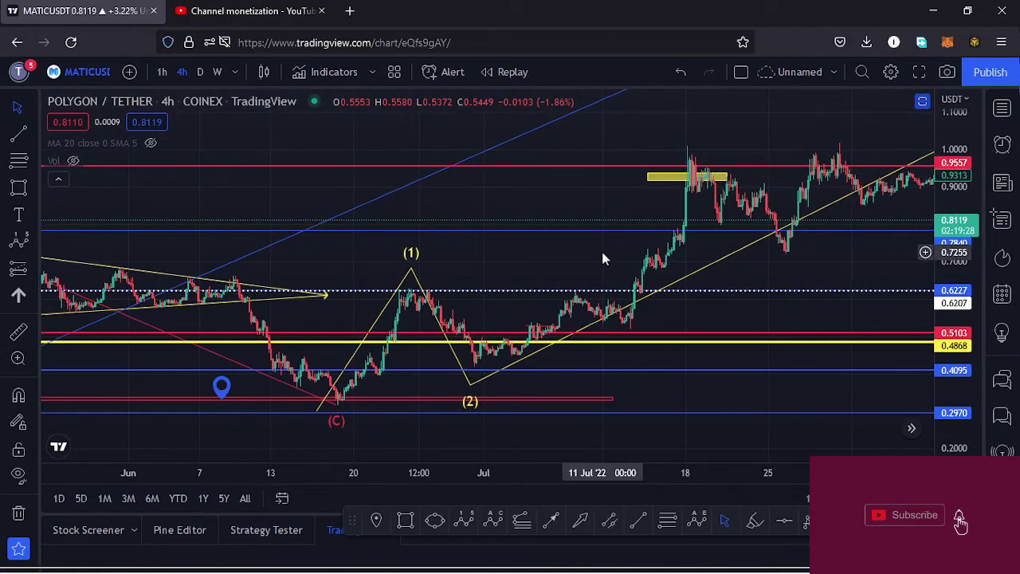
click(682, 176)
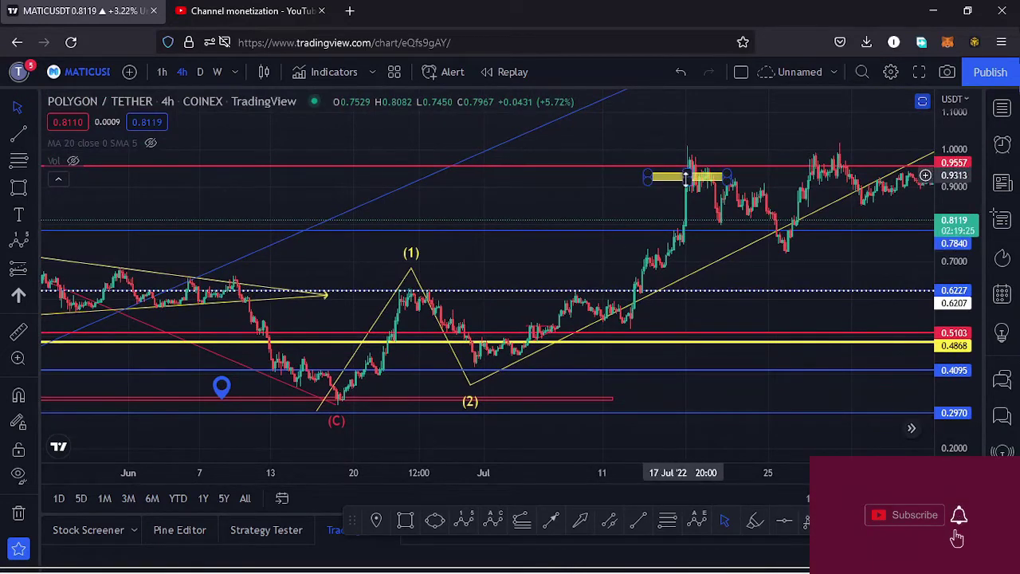
click(674, 195)
click(683, 178)
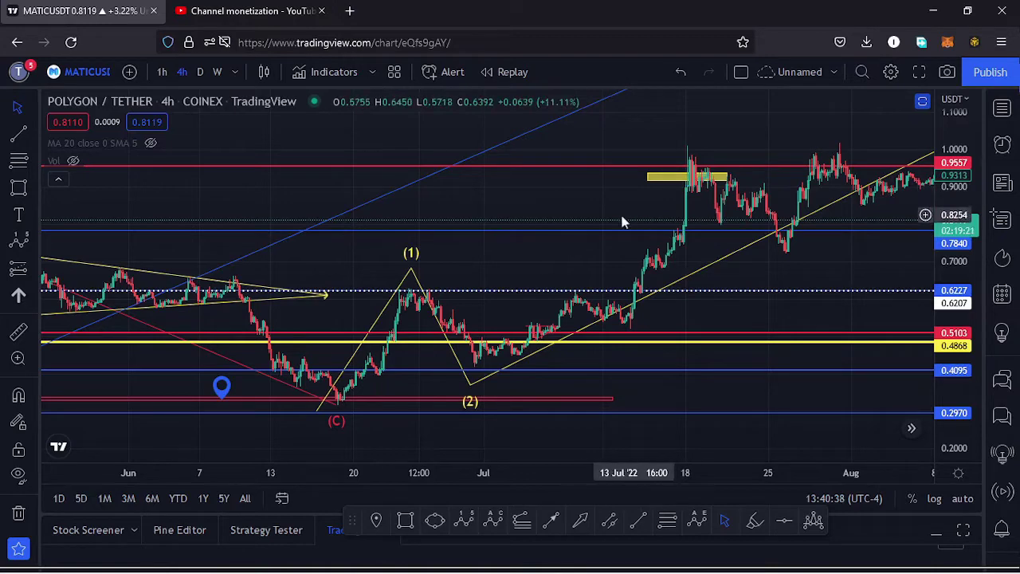
scroll(598, 263, down, 2)
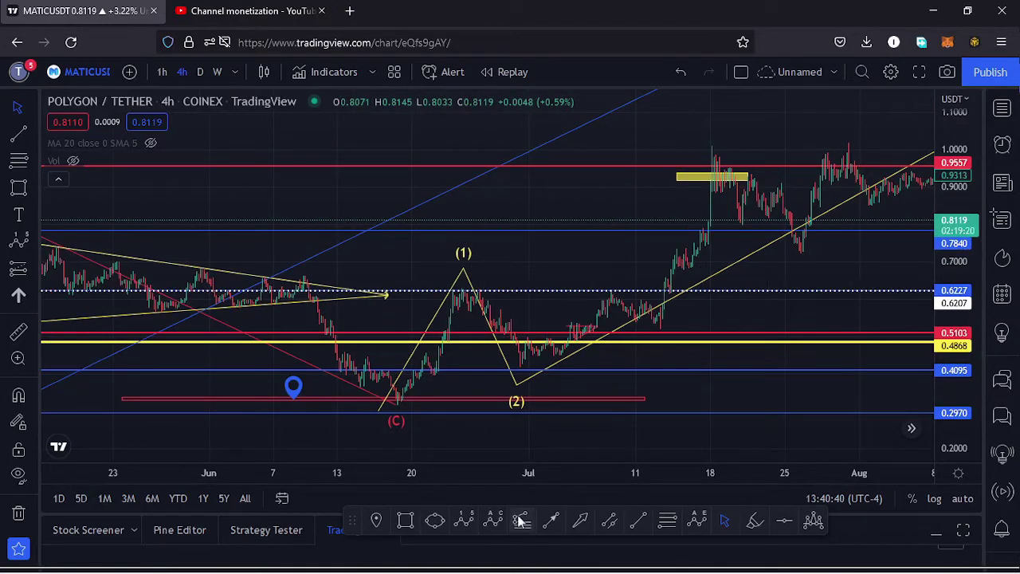
click(397, 404)
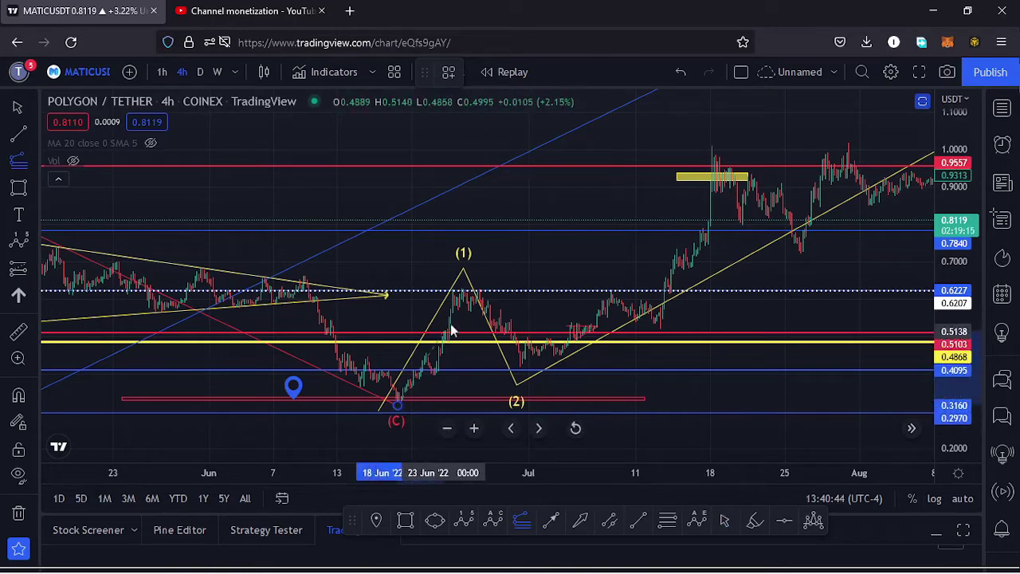
click(464, 286)
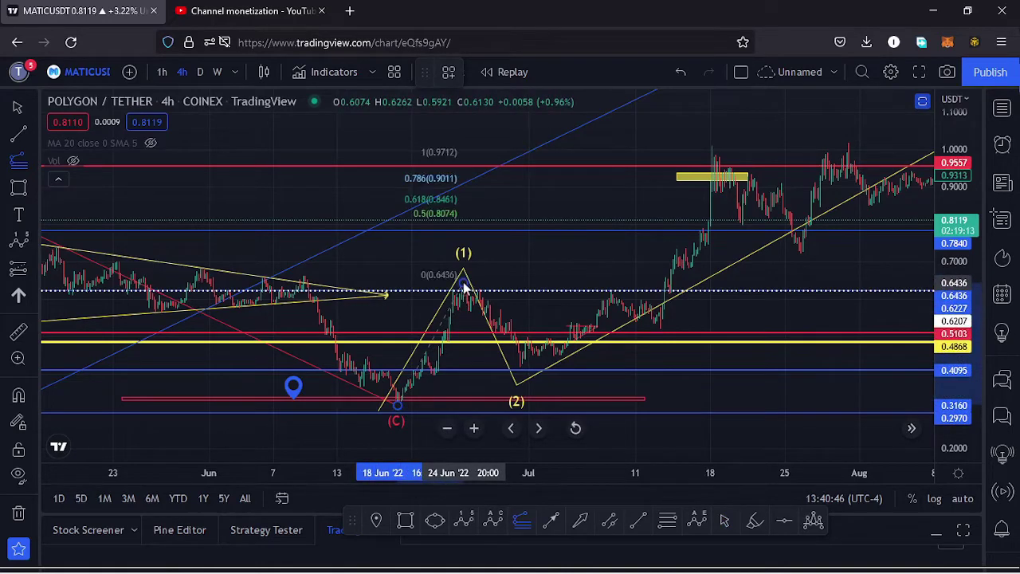
click(749, 334)
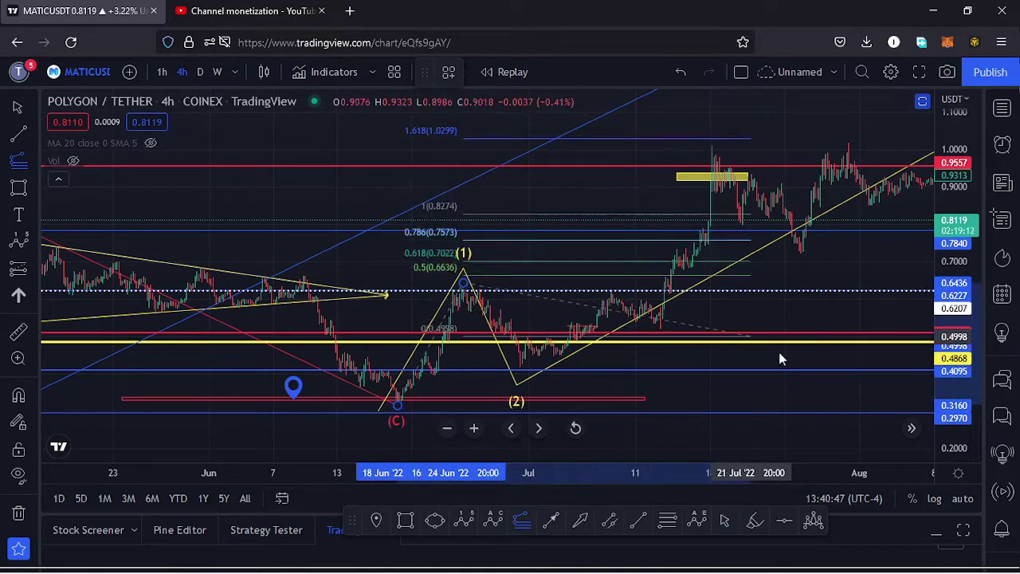
click(857, 372)
drag(888, 256, 771, 299)
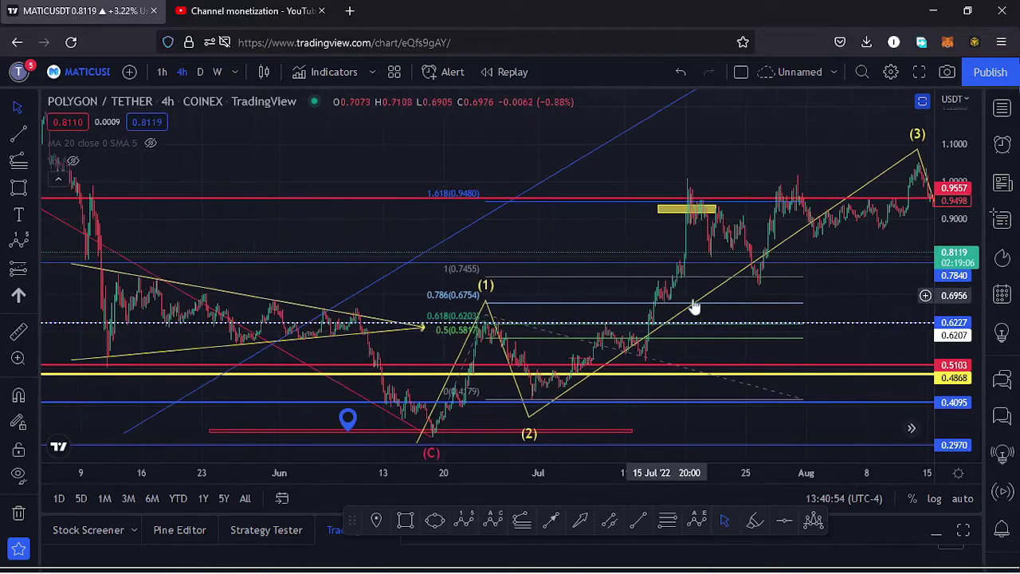
drag(834, 298, 785, 298)
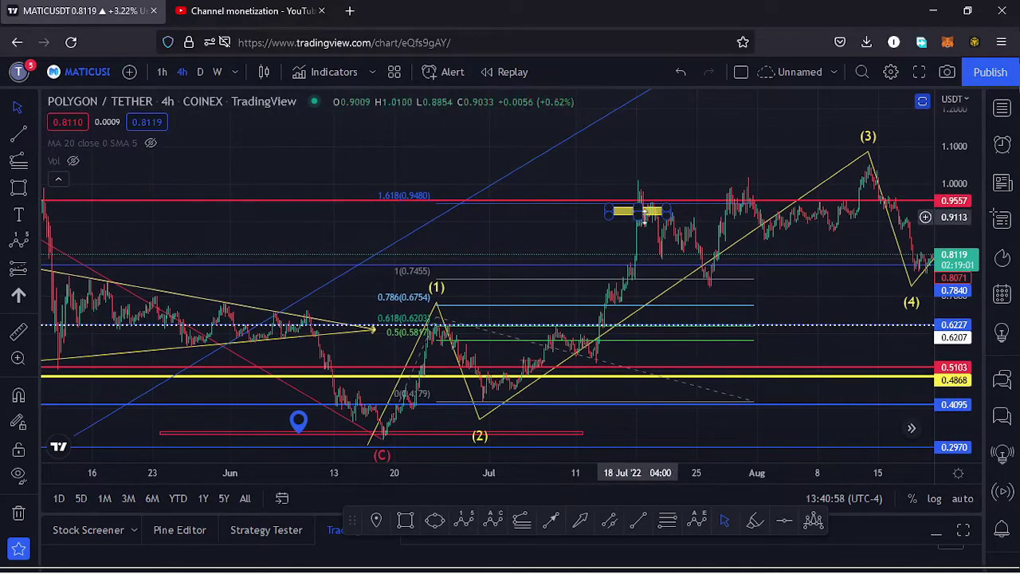
click(755, 403)
key(Delete)
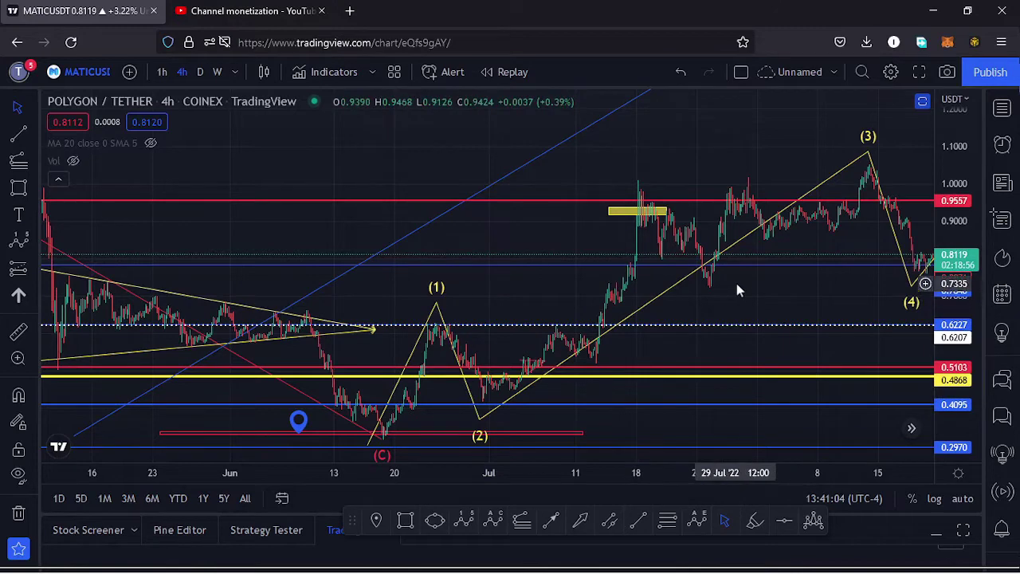
Step: Drag the Elliott count's wave (3) point onto the mid-August high and frame June to October
drag(762, 306, 676, 314)
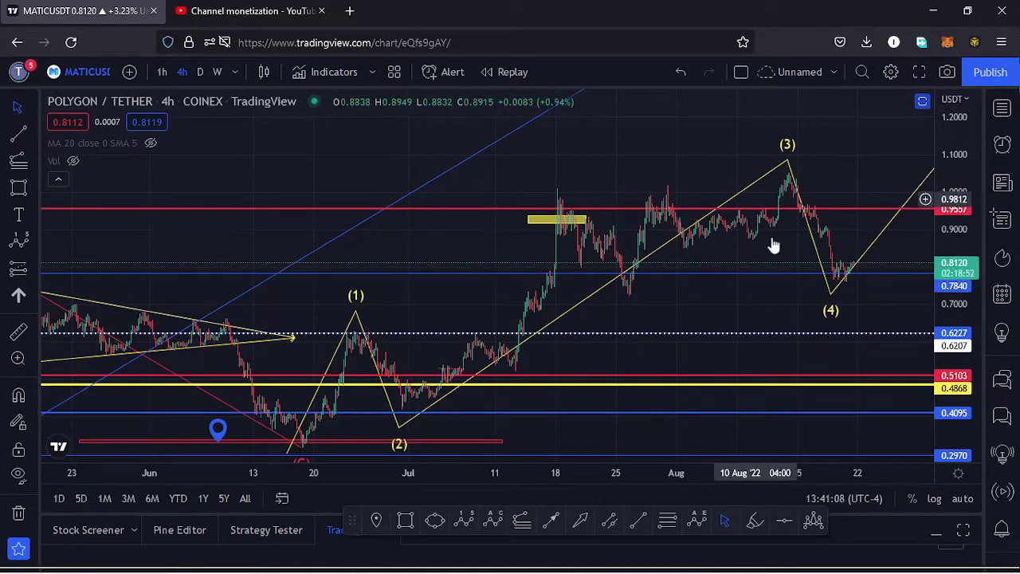
click(784, 210)
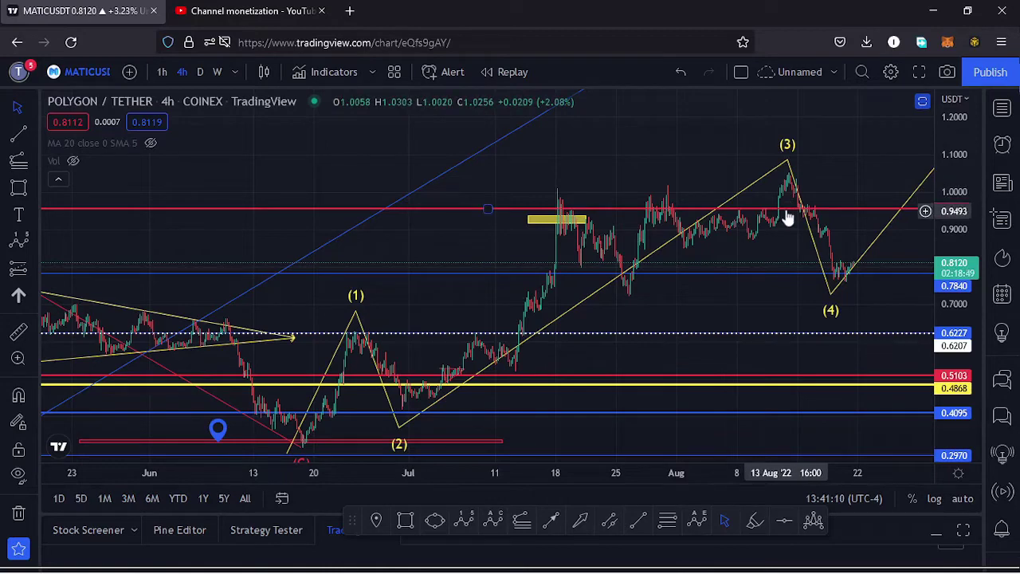
scroll(738, 286, down, 2)
click(649, 163)
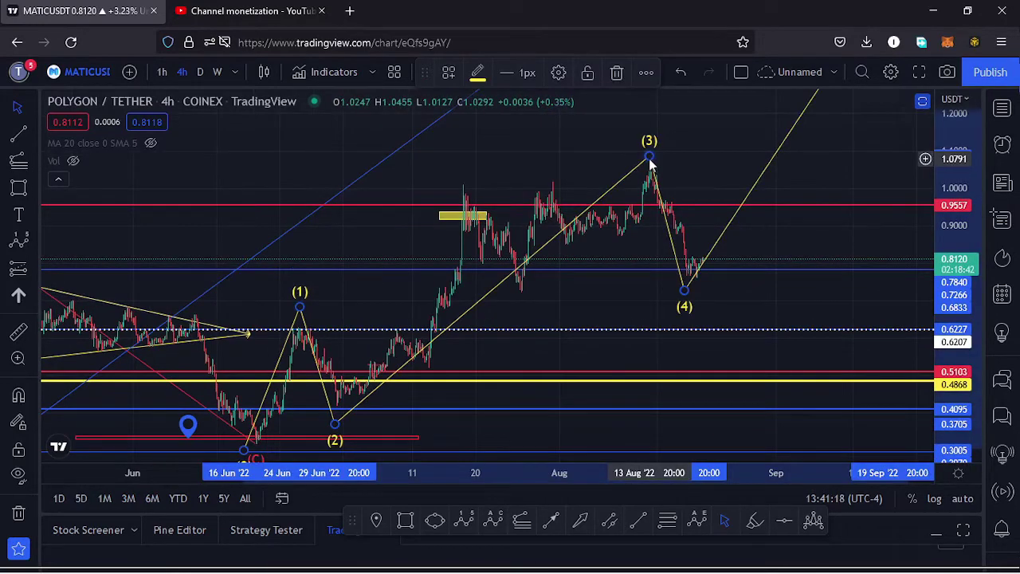
drag(649, 163, 460, 185)
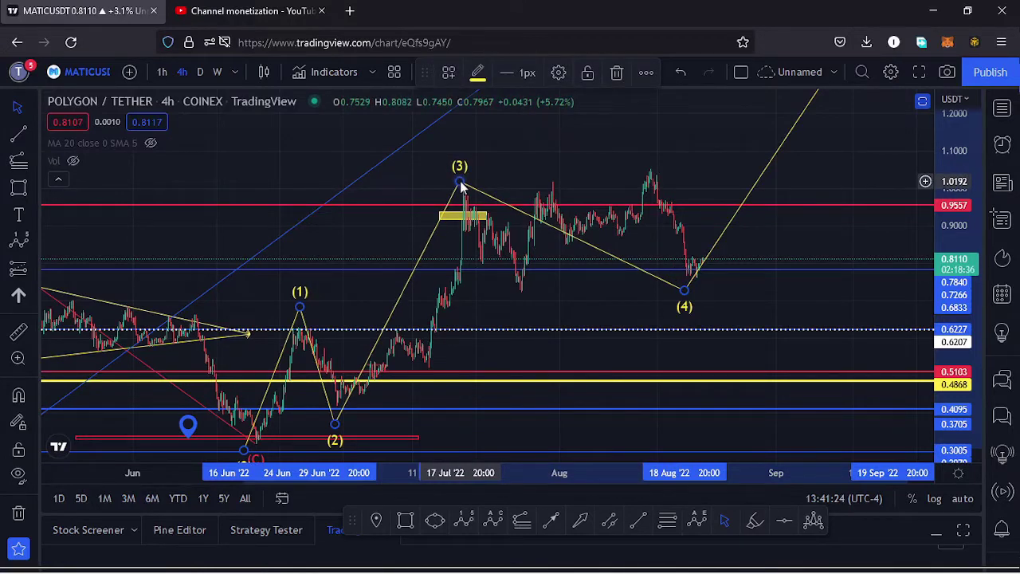
drag(473, 181, 652, 175)
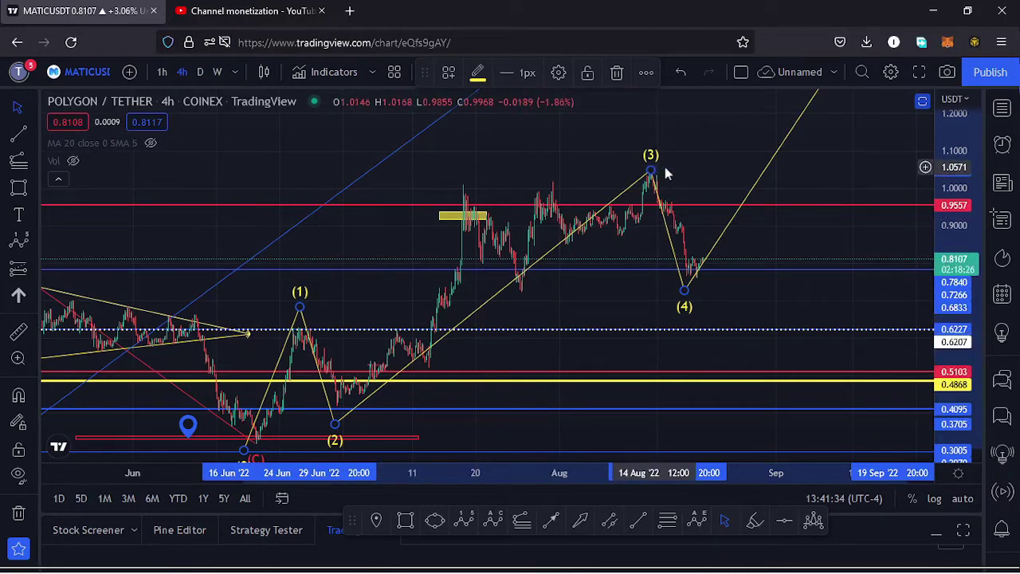
mouse_move(653, 176)
mouse_down()
mouse_move(601, 262)
mouse_move(536, 227)
mouse_up()
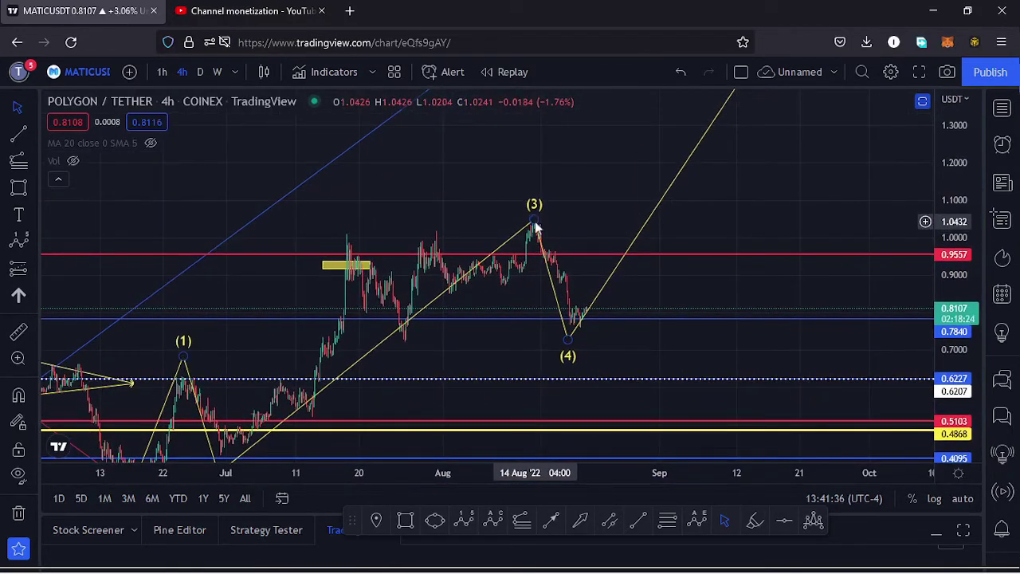
drag(954, 153, 954, 171)
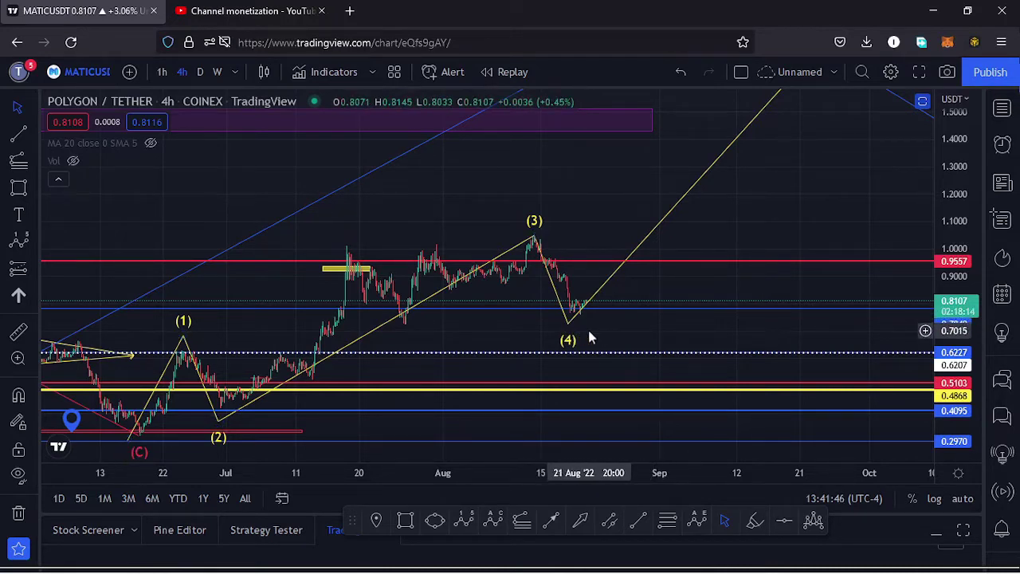
drag(587, 337, 597, 333)
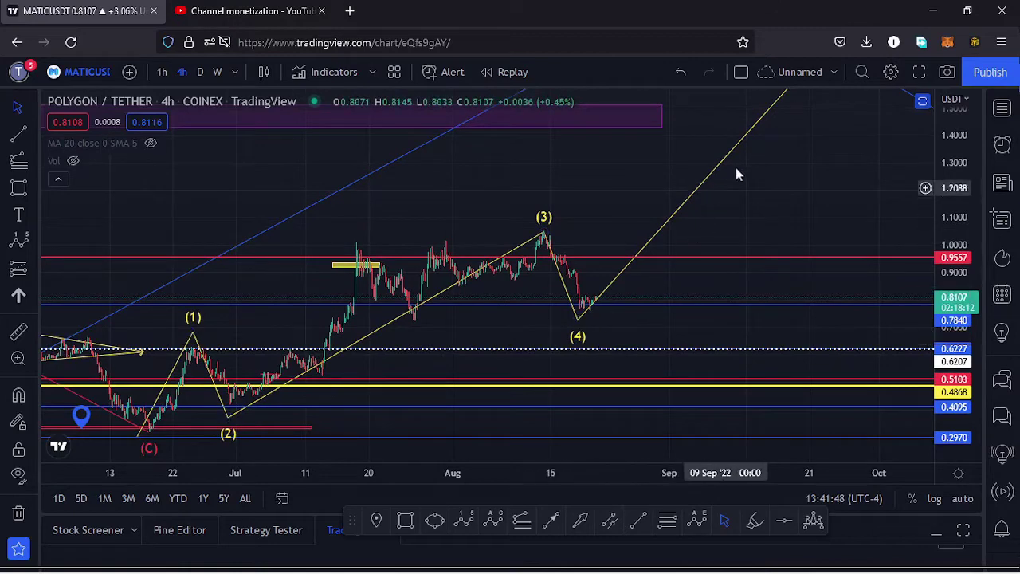
Step: Draw a Fibonacci retracement from the 0.4236 wave (2) low to the 1.0529 wave (3) high
drag(745, 233, 826, 179)
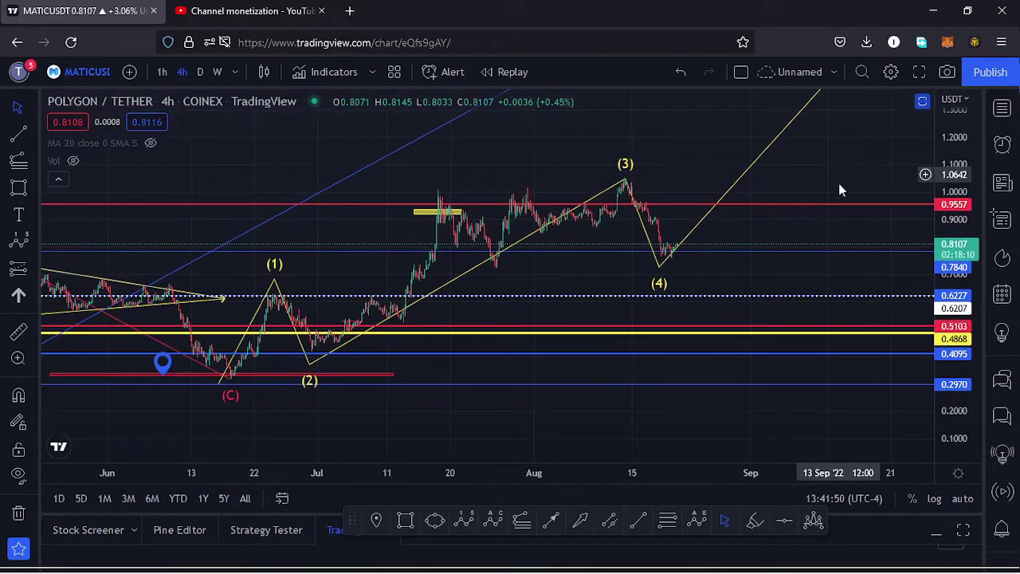
drag(955, 266, 956, 274)
drag(756, 287, 792, 296)
scroll(593, 296, up, 2)
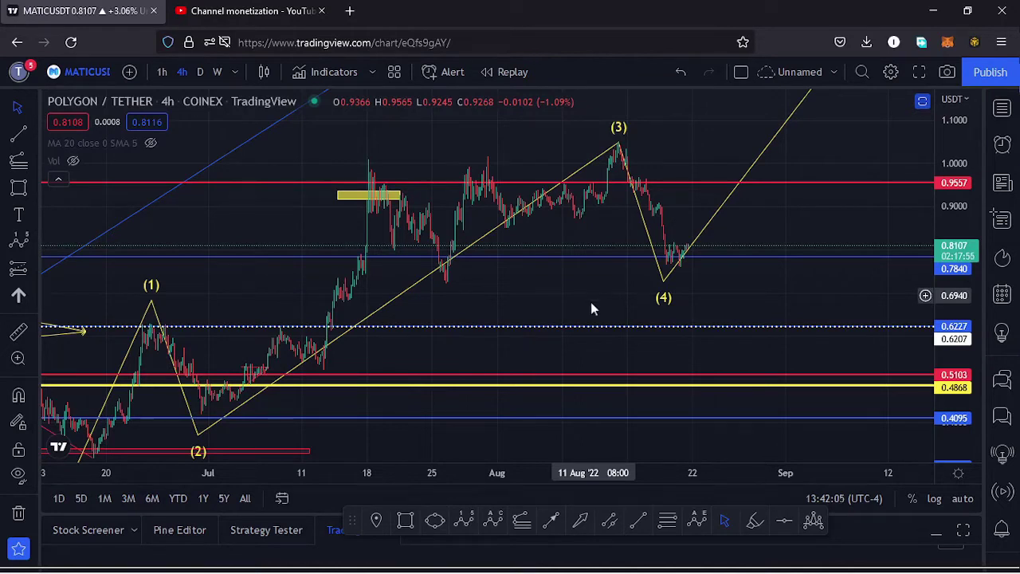
click(666, 521)
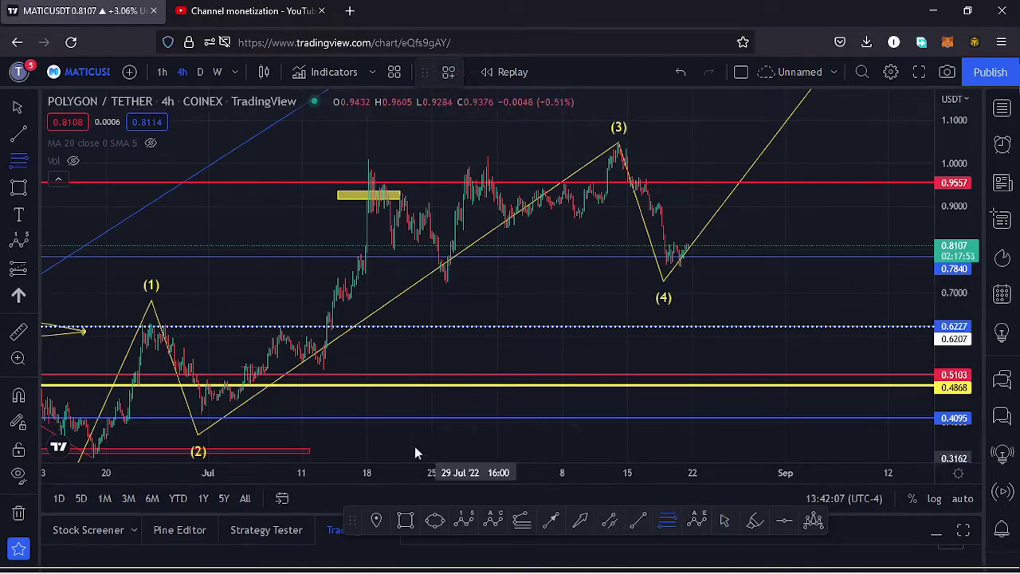
click(201, 420)
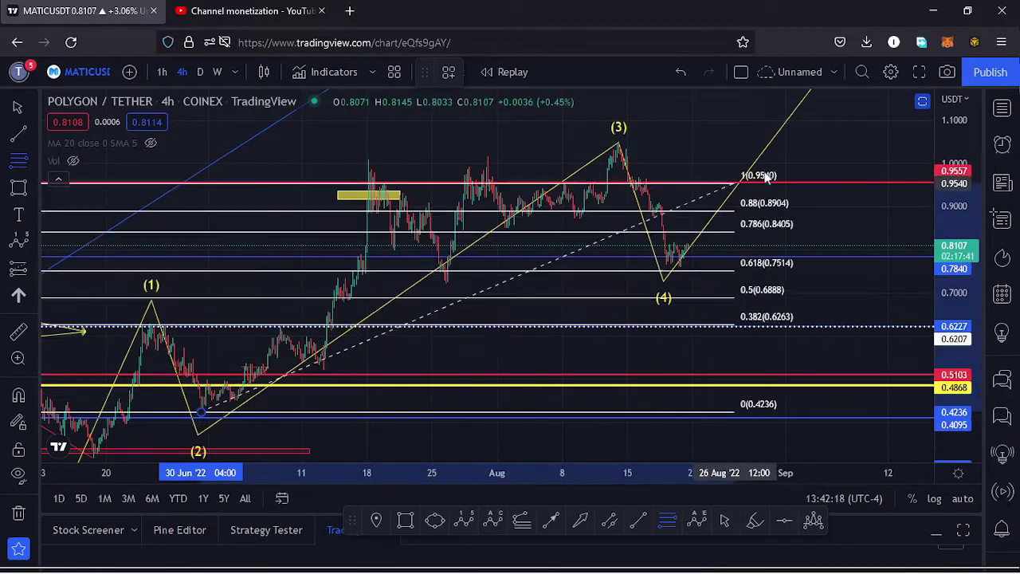
click(829, 148)
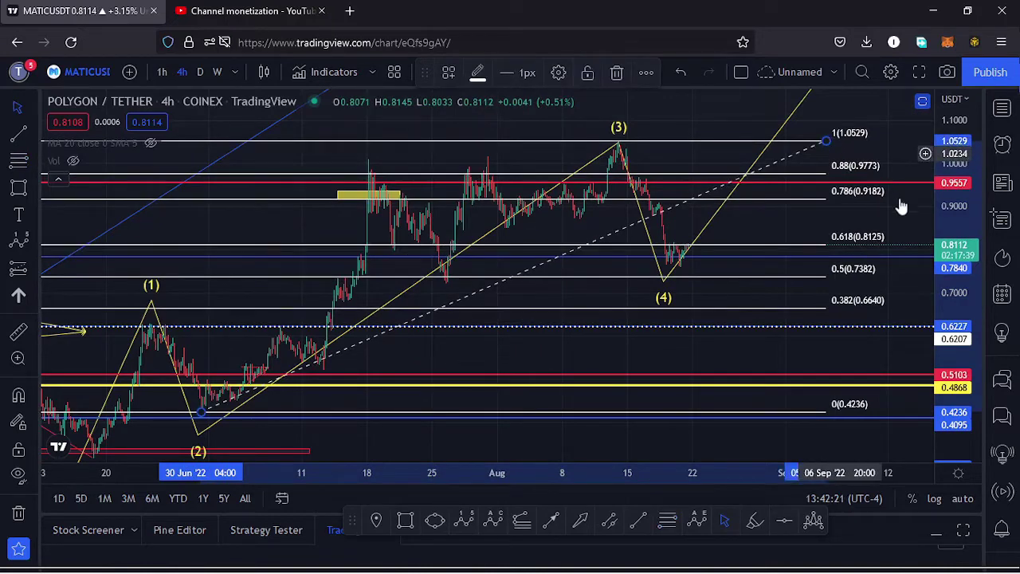
scroll(944, 279, up, 3)
drag(900, 285, 861, 296)
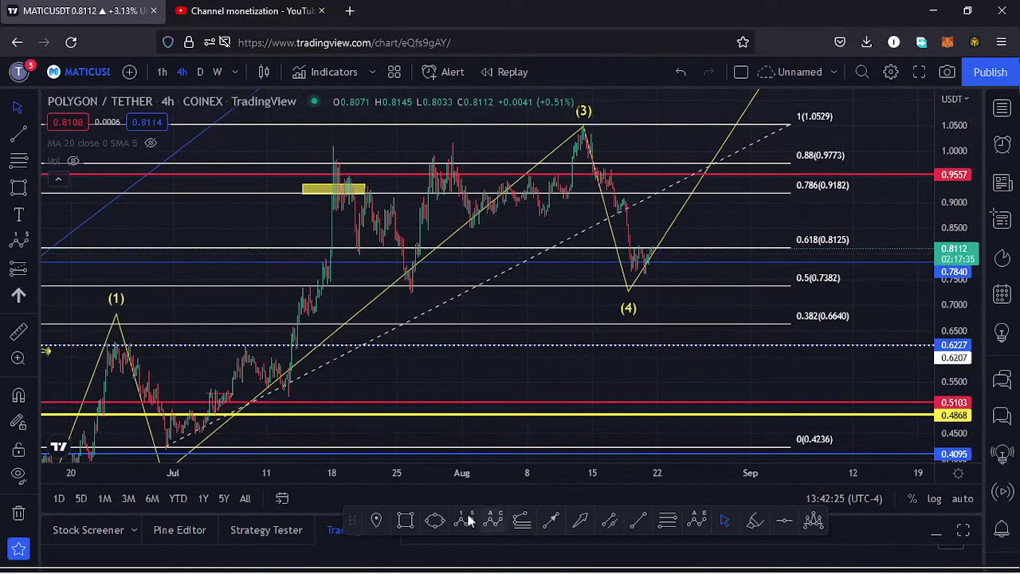
Step: Draw a box over the wave (4) area down to the 0.382 level and delete the Fibonacci retracement
click(405, 519)
drag(621, 243, 692, 286)
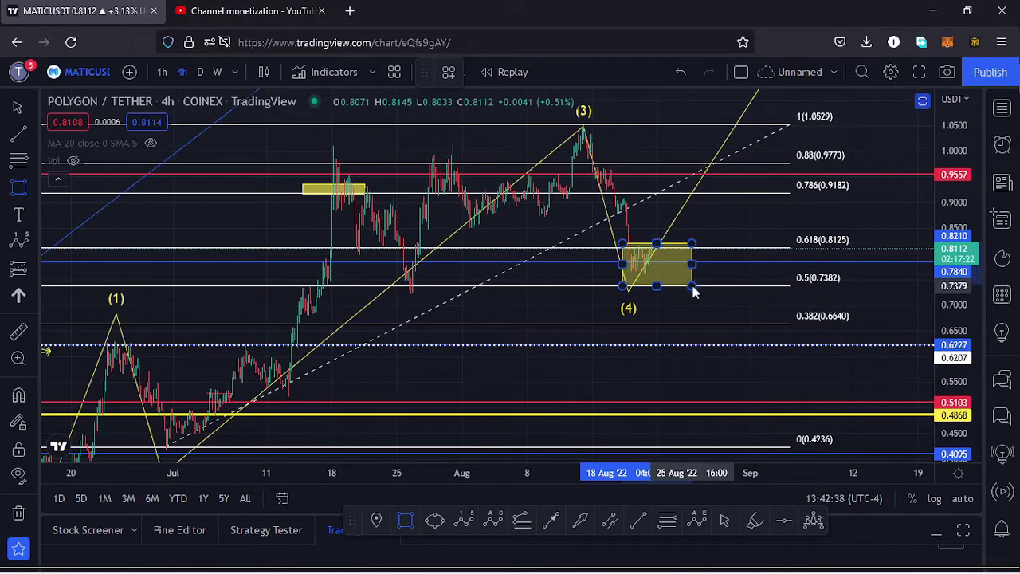
drag(693, 287, 703, 321)
click(789, 124)
key(Delete)
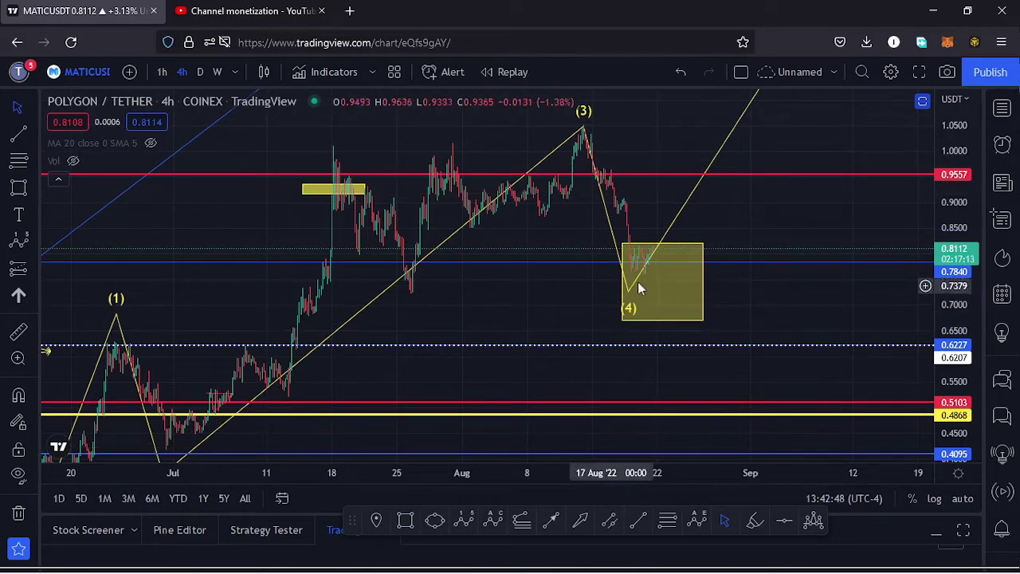
scroll(620, 294, up, 2)
drag(706, 239, 761, 279)
Step: Resize the wave-4 box's width and move the wave (4) point lower, near 0.716
click(585, 333)
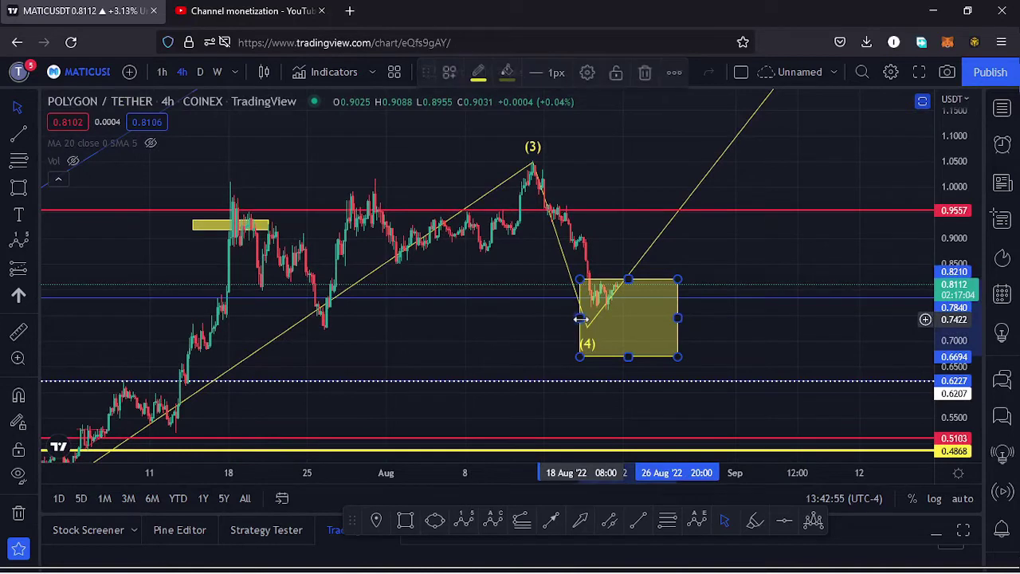
mouse_move(586, 318)
mouse_down()
mouse_move(630, 319)
mouse_move(554, 322)
mouse_up()
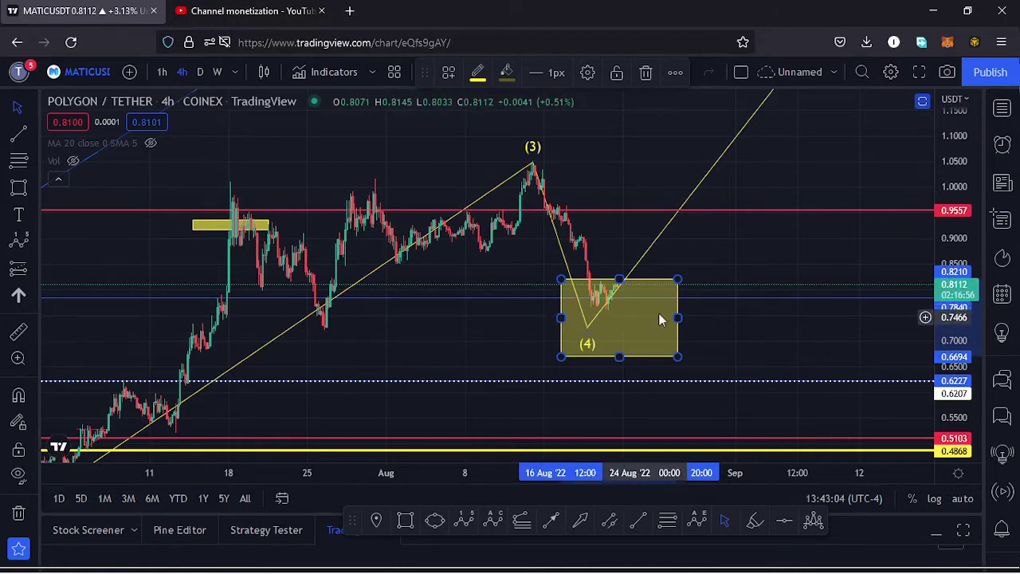
drag(678, 317, 603, 310)
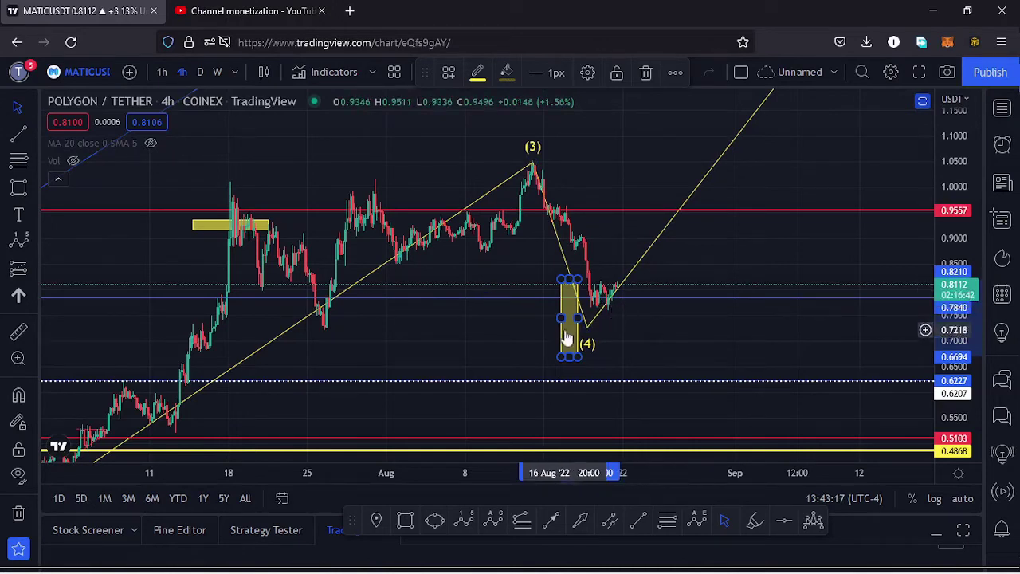
mouse_move(579, 317)
mouse_down()
mouse_move(669, 316)
mouse_move(594, 318)
mouse_up()
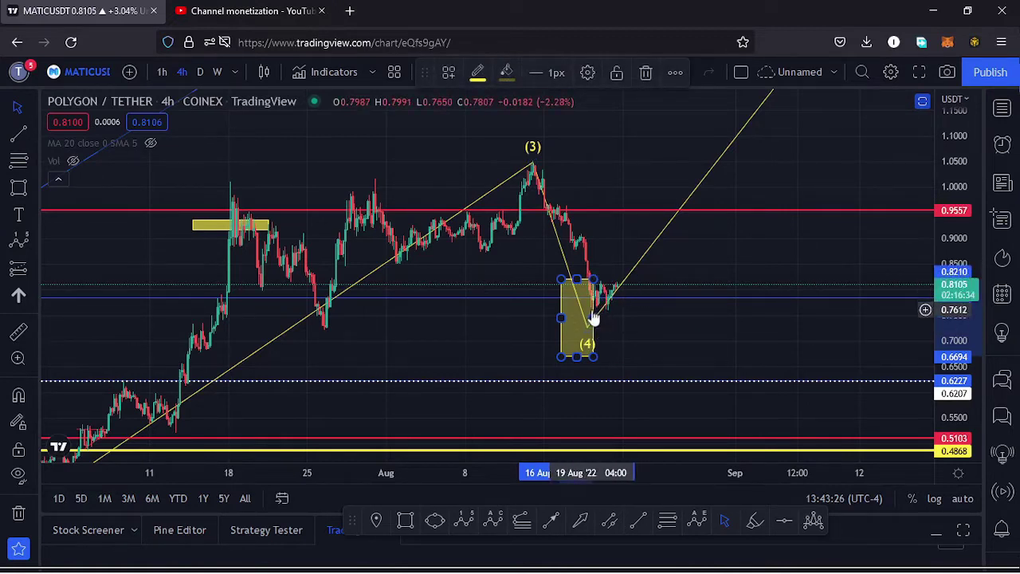
mouse_move(592, 319)
mouse_down()
mouse_move(655, 319)
mouse_move(590, 318)
mouse_up()
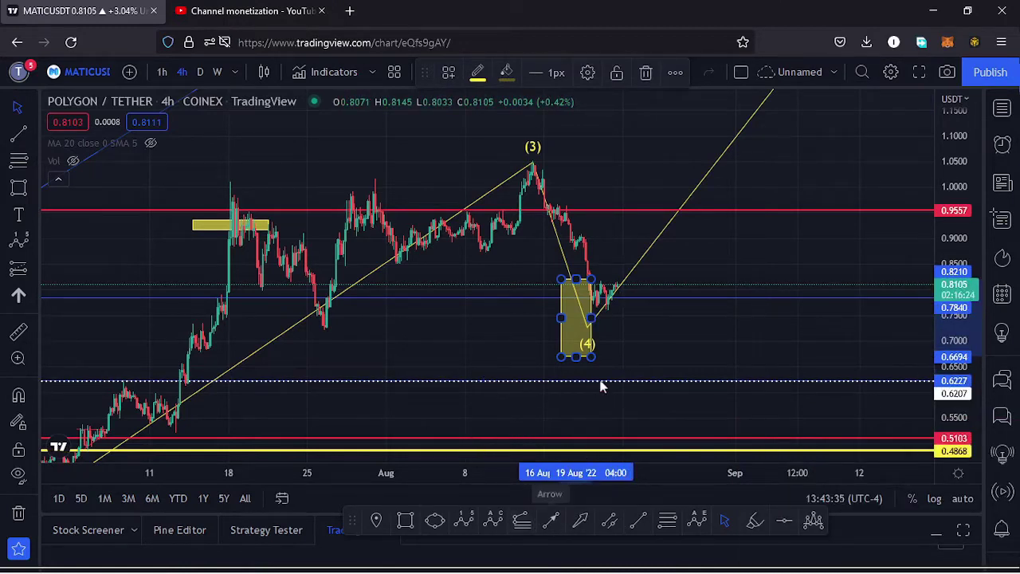
drag(587, 329, 605, 333)
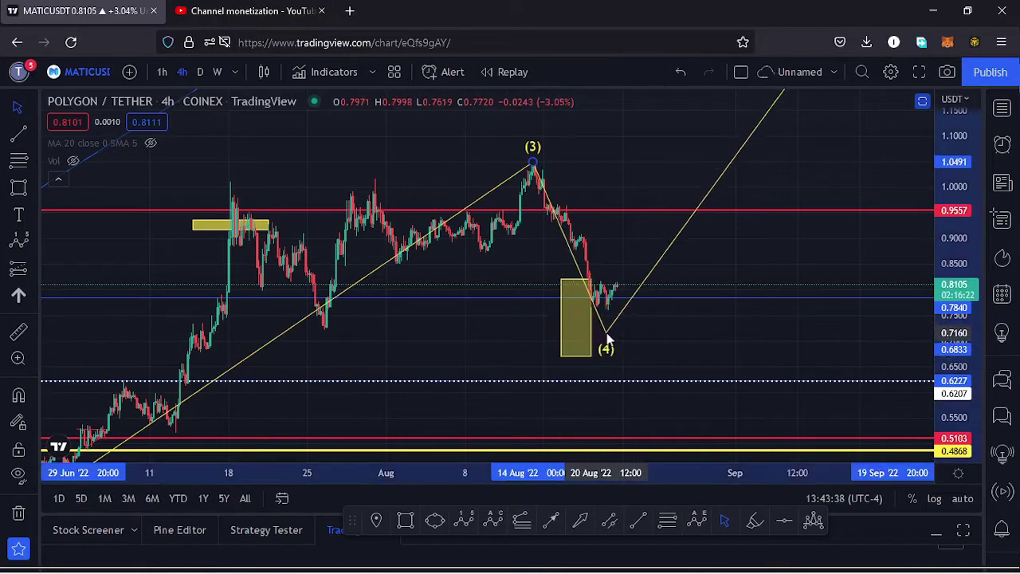
Step: Draw an ABC correction from the (3) peak, with (A) near wave (4) and (C) lower right
click(492, 522)
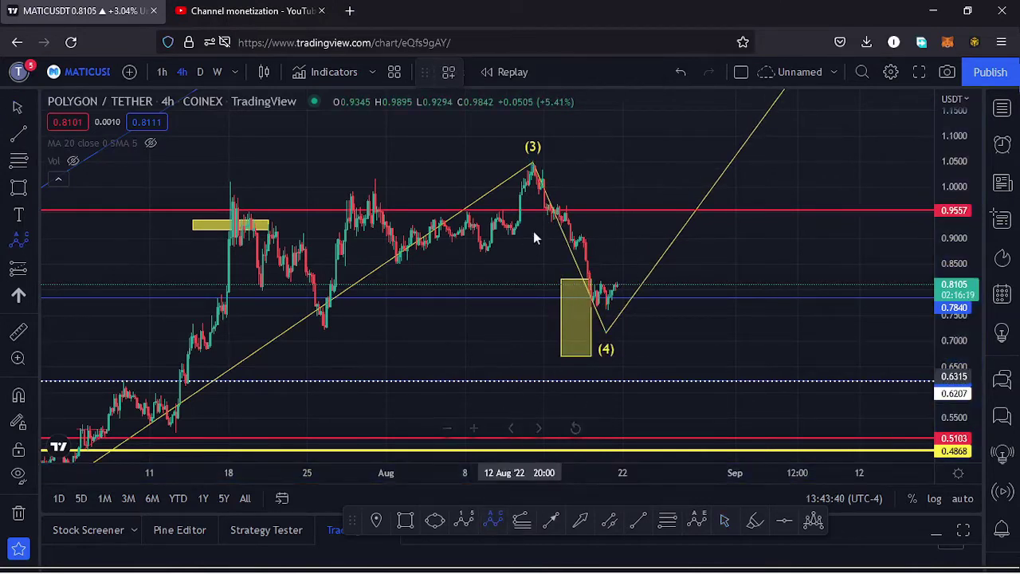
click(534, 164)
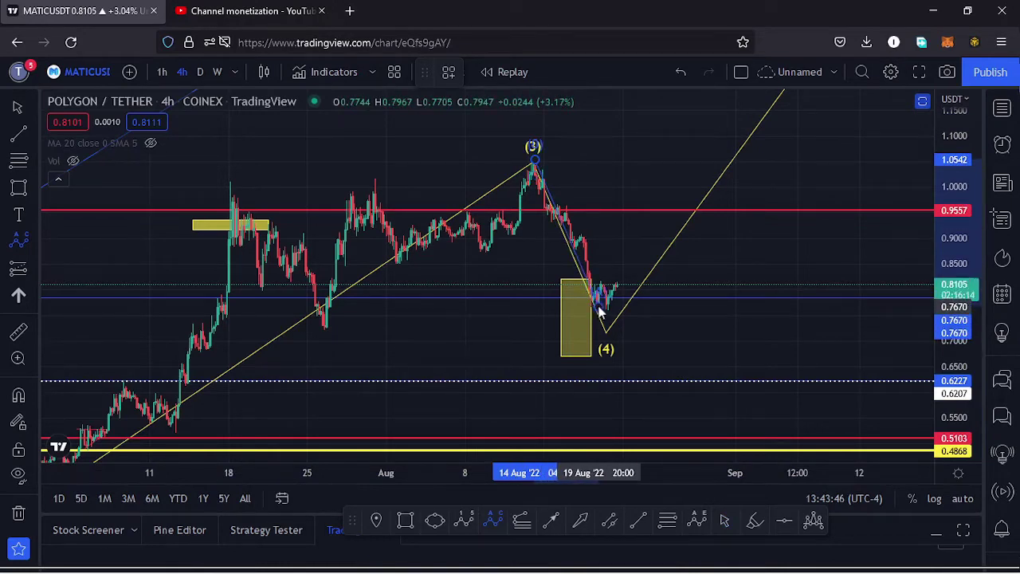
click(600, 311)
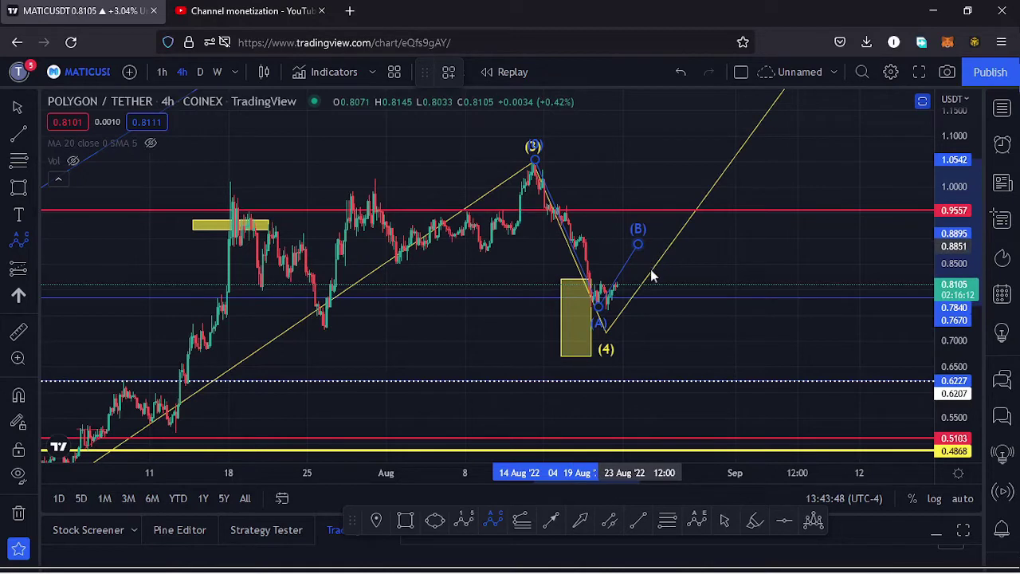
click(668, 327)
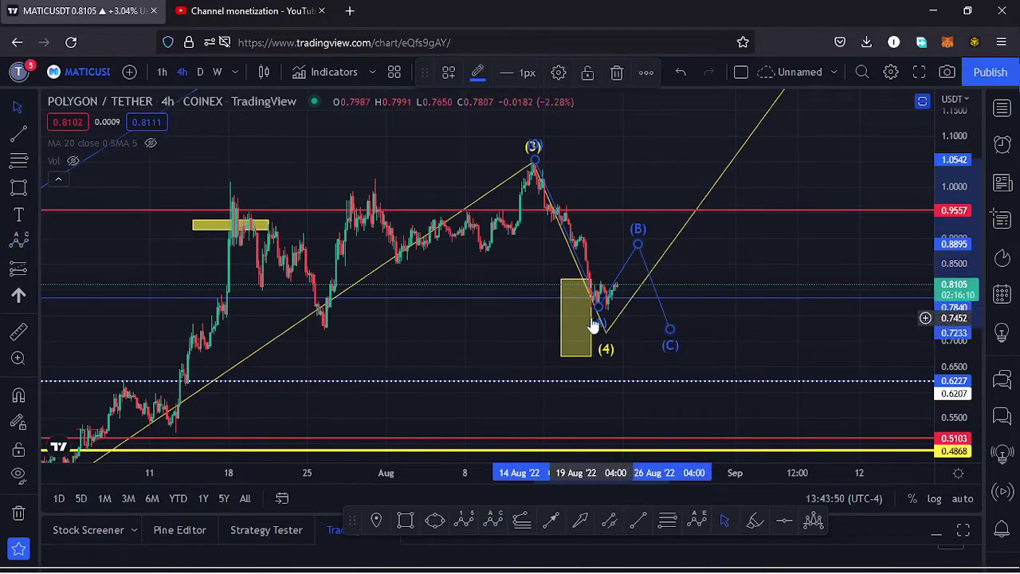
Step: Narrow the yellow wave-4 box to a slim bar
click(592, 319)
drag(591, 318, 715, 320)
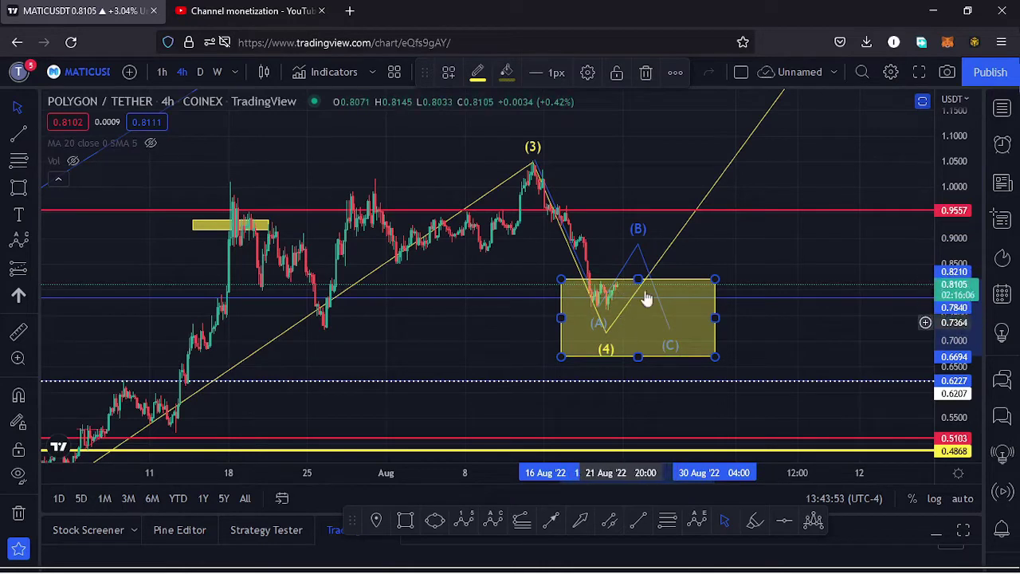
drag(715, 318, 574, 319)
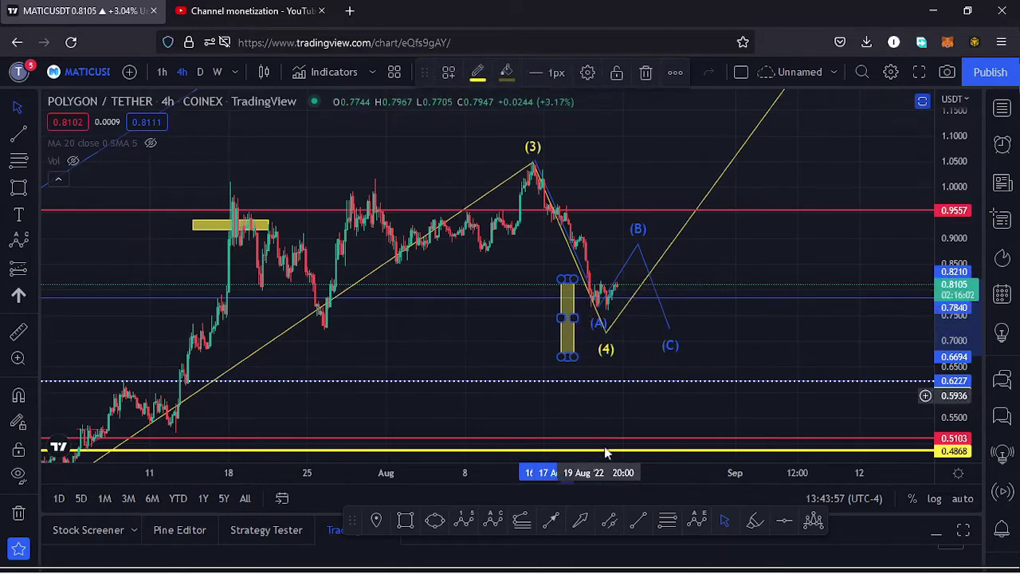
click(610, 305)
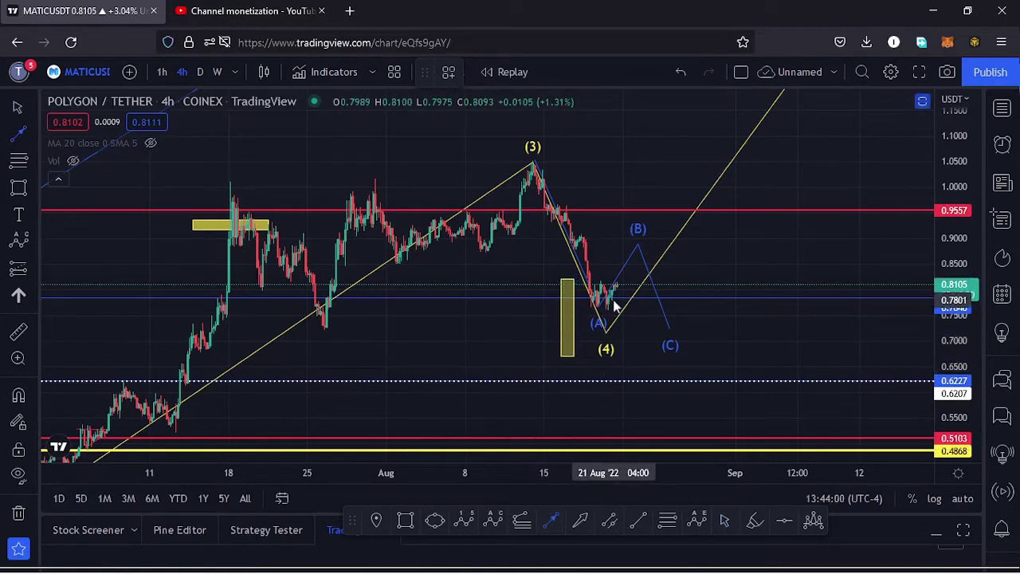
Step: Draw an arrow from the (B) point down toward (C)
click(642, 268)
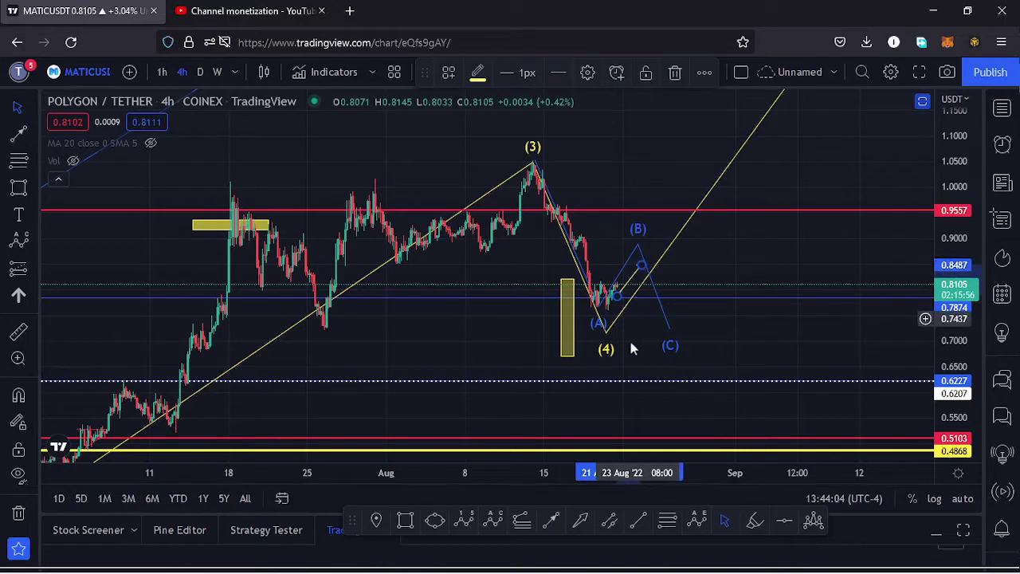
click(553, 523)
drag(641, 264, 668, 339)
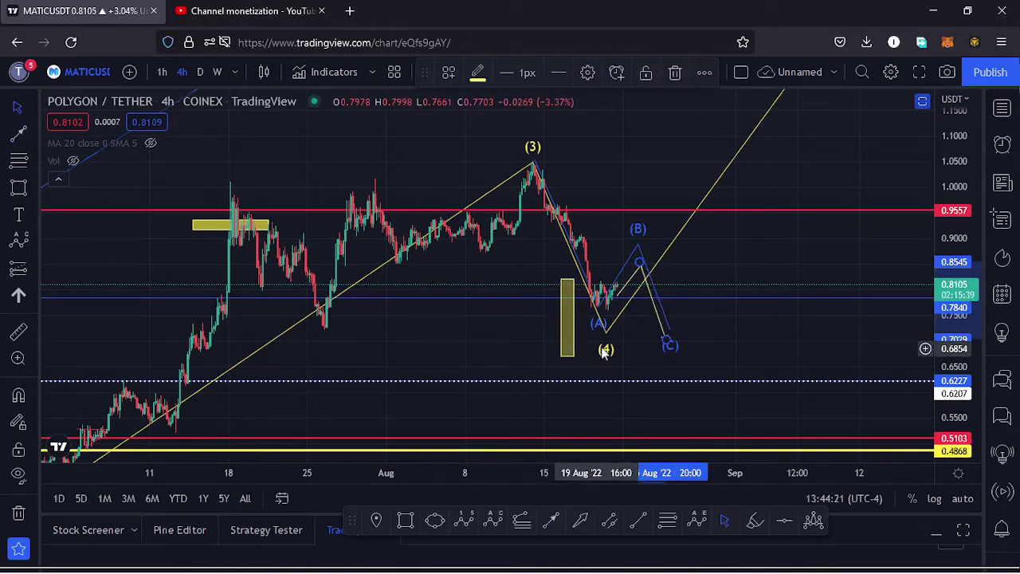
Step: Widen the wave-4 box over the correction and drop (C) to the box's 0.6694 base
click(669, 345)
click(660, 339)
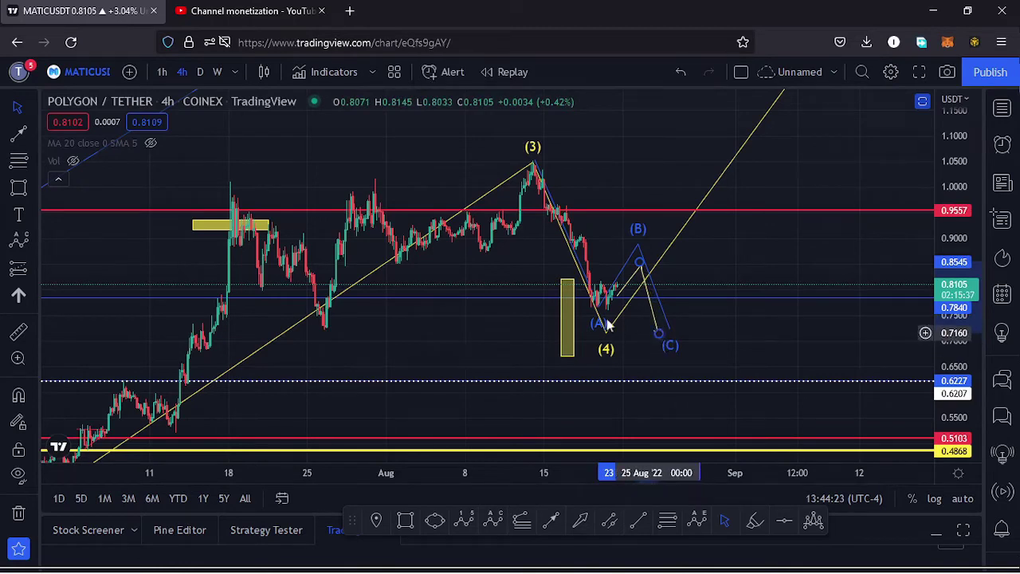
click(568, 319)
drag(574, 317, 698, 318)
click(658, 335)
drag(665, 349, 671, 362)
drag(960, 213, 960, 255)
scroll(609, 299, down, 3)
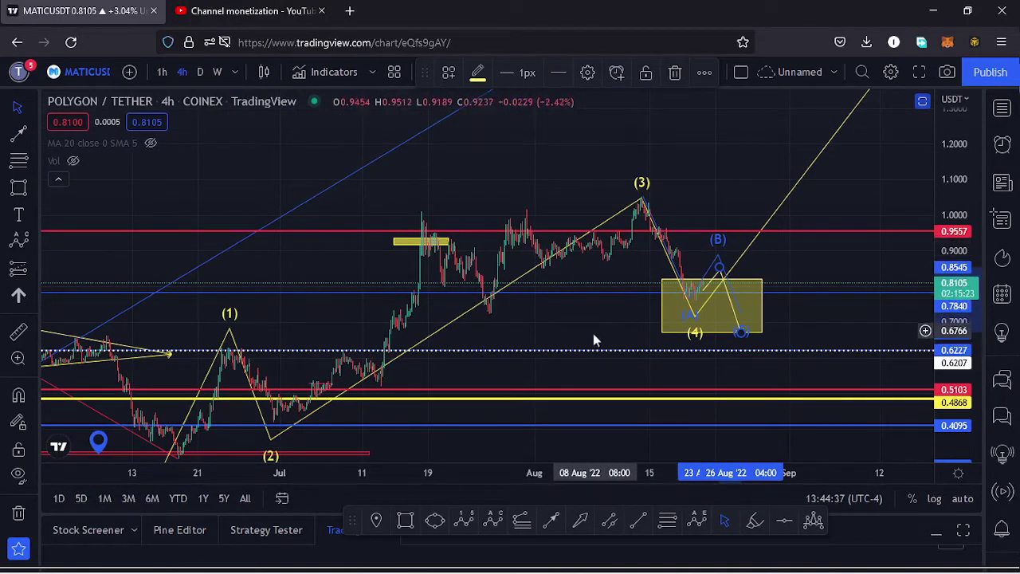
Step: Extend the arrow tip below the box and lower wave (4) to about 0.6724
drag(587, 337, 576, 311)
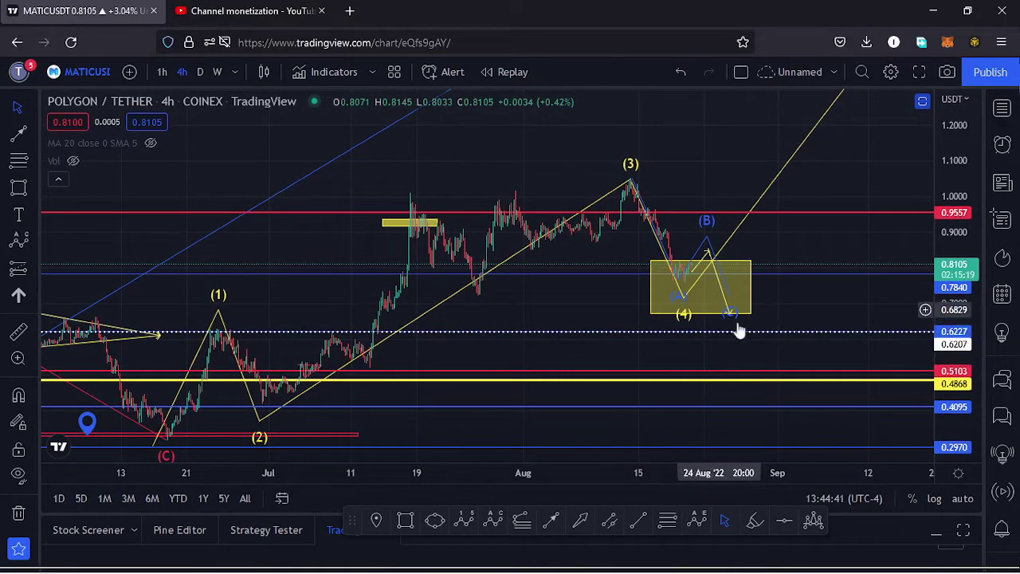
drag(728, 313, 736, 332)
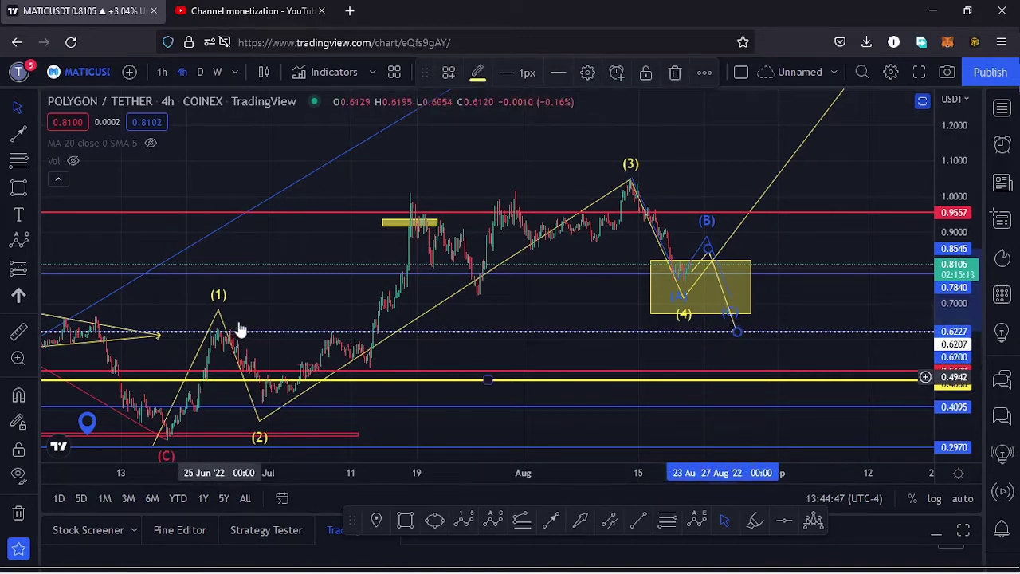
click(683, 309)
drag(684, 309, 687, 319)
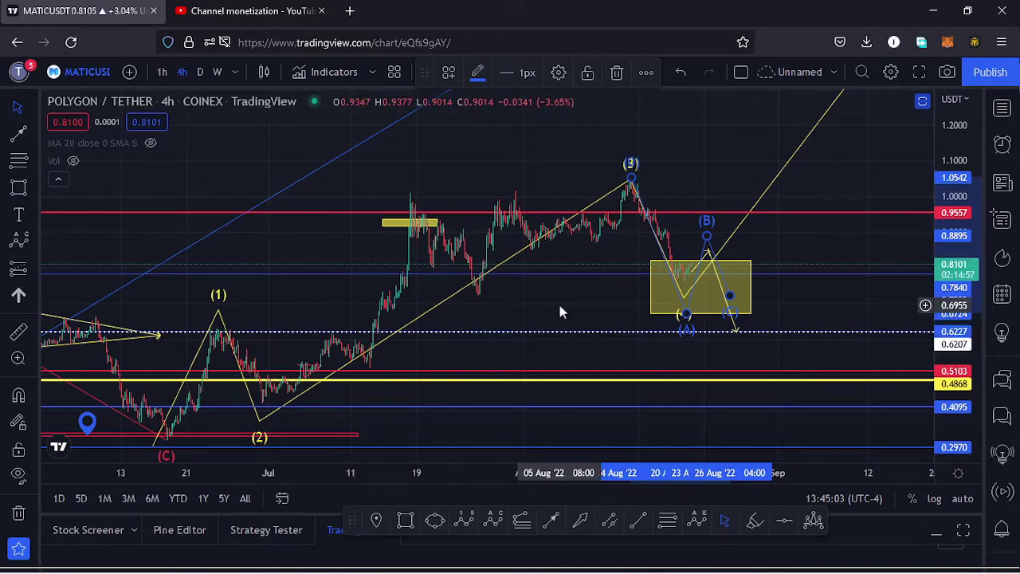
scroll(560, 311, up, 2)
Step: Drop (C) and (4) to the box's base near 0.683 and restore the RSI and MACD panes
drag(691, 287, 593, 305)
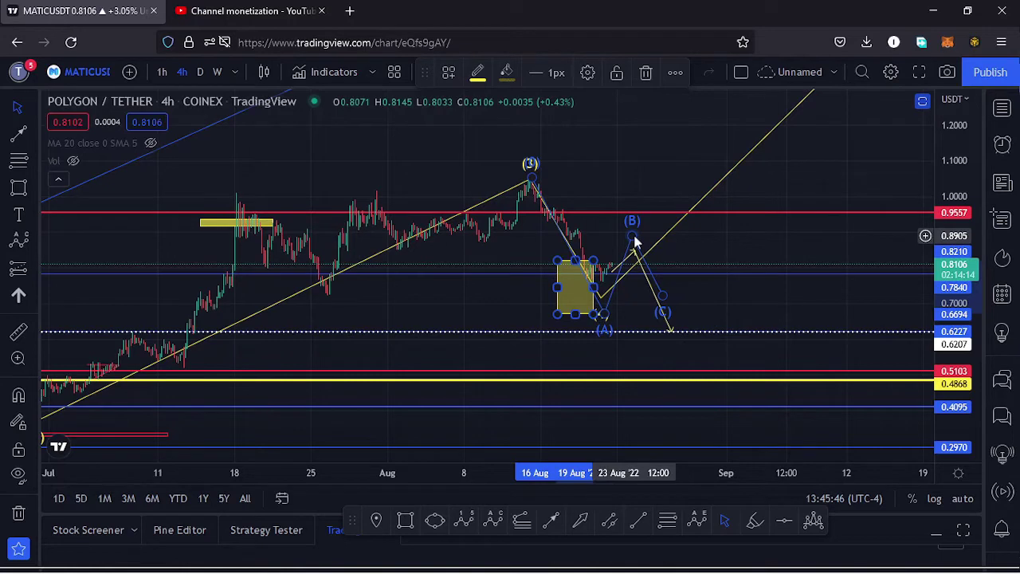
mouse_move(665, 301)
mouse_down()
mouse_move(667, 319)
mouse_move(667, 305)
mouse_up()
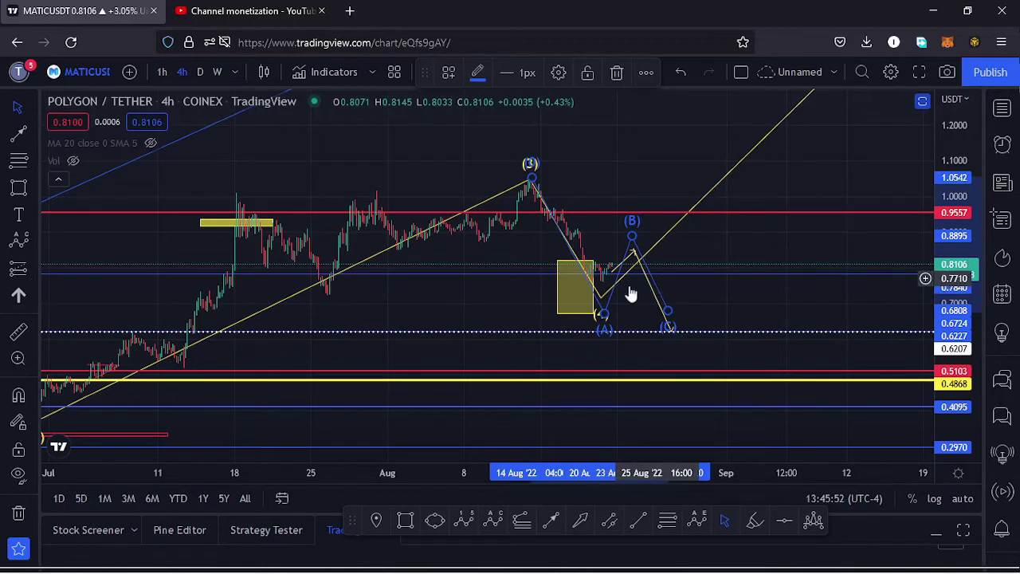
drag(593, 287, 693, 318)
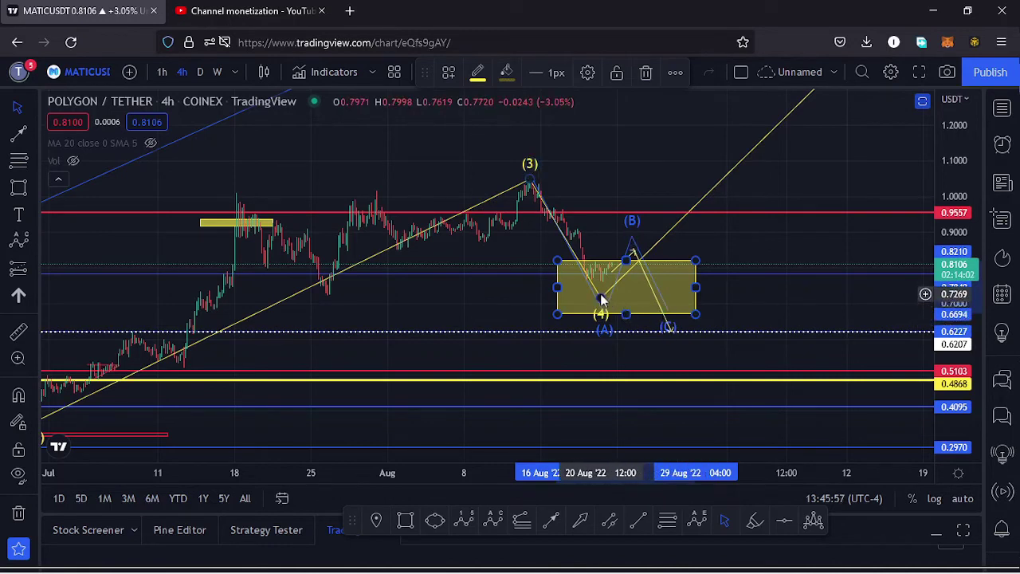
drag(601, 299, 608, 321)
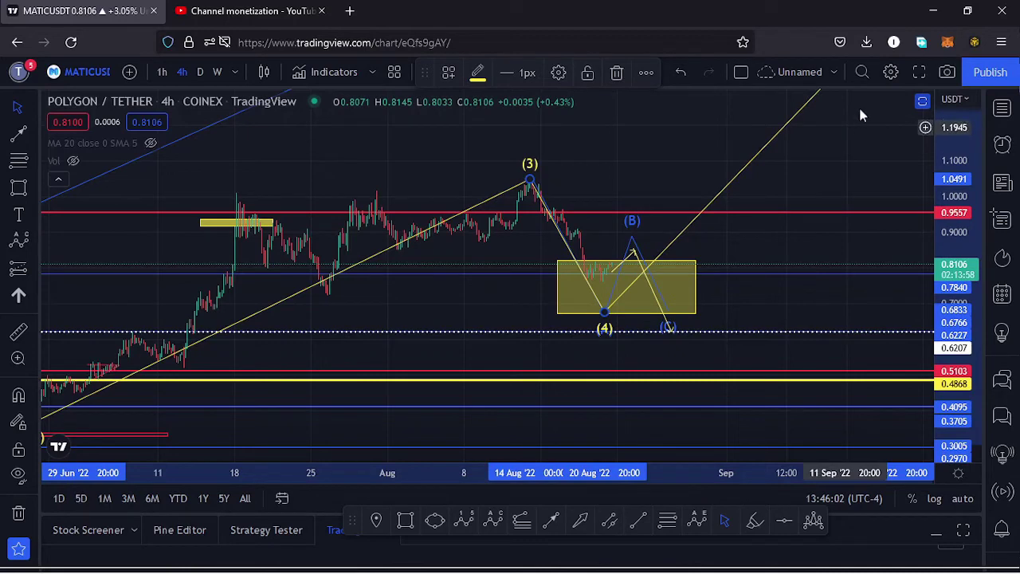
click(922, 104)
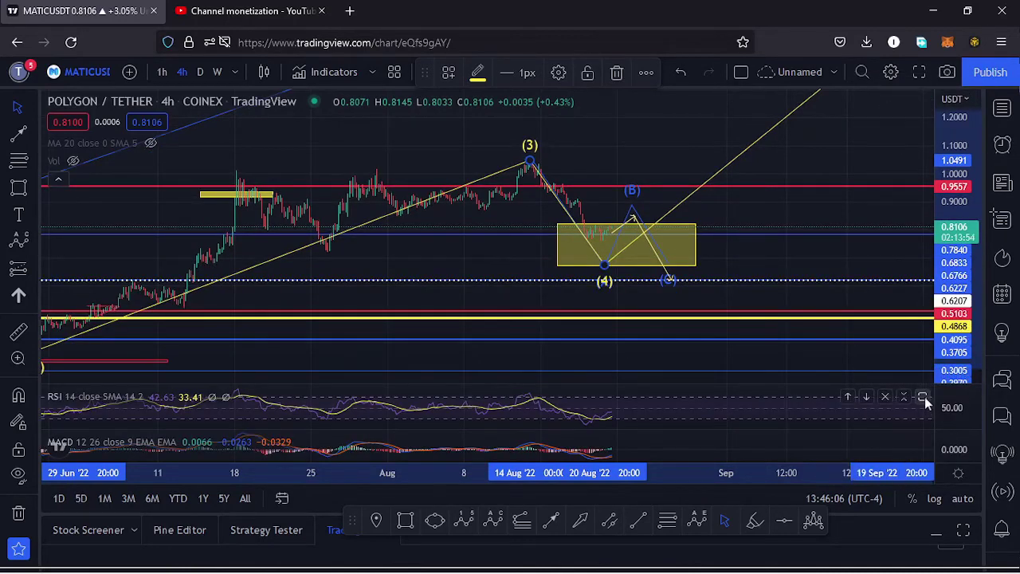
Step: On the maximised RSI pane, draw a rising arrow from about 42.5 toward 59.52
click(923, 396)
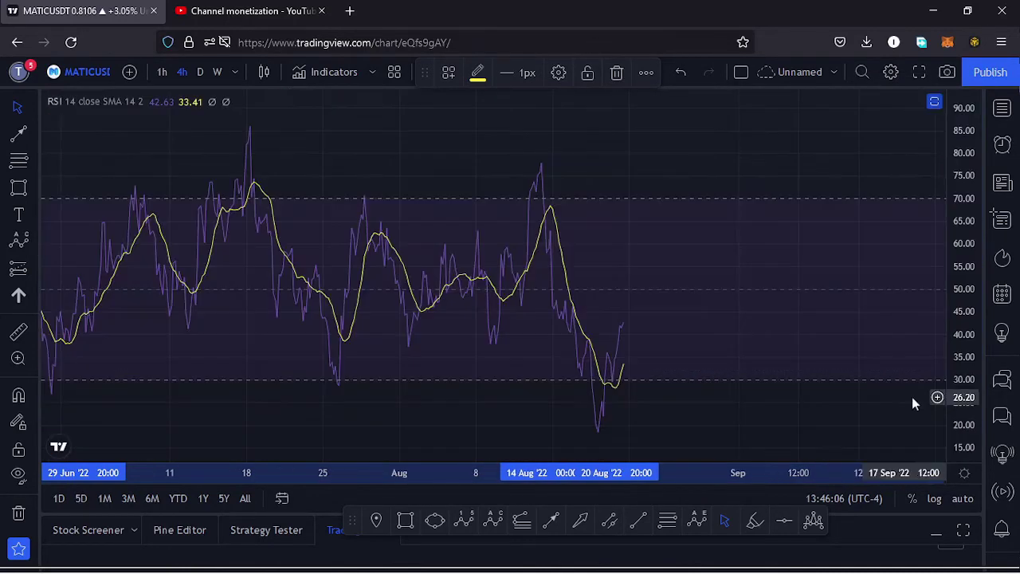
click(549, 520)
click(623, 323)
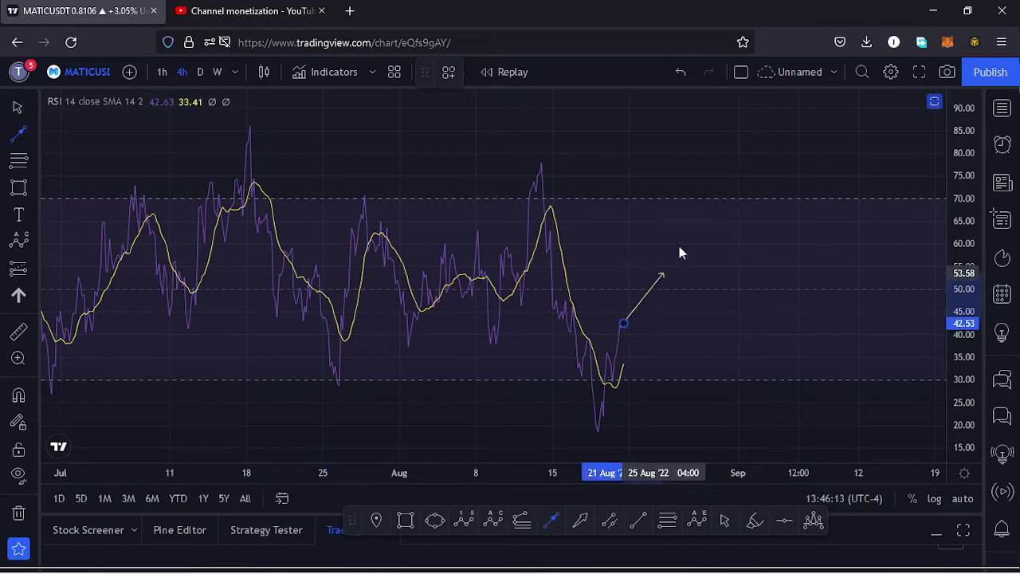
click(677, 246)
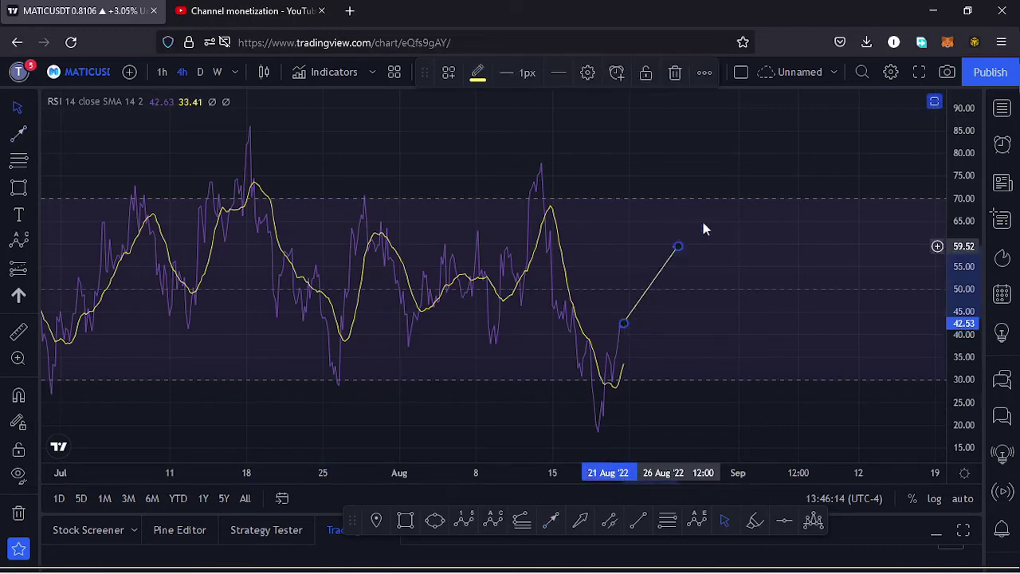
Step: Restore the layout, maximise and restore MACD, leaving price, RSI and MACD panes visible
click(935, 101)
click(648, 230)
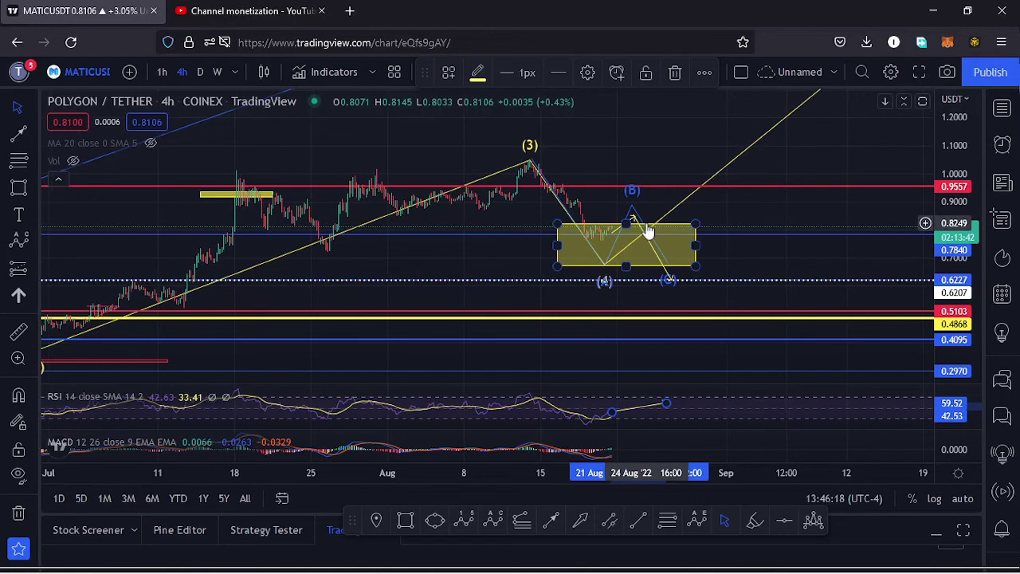
double_click(867, 437)
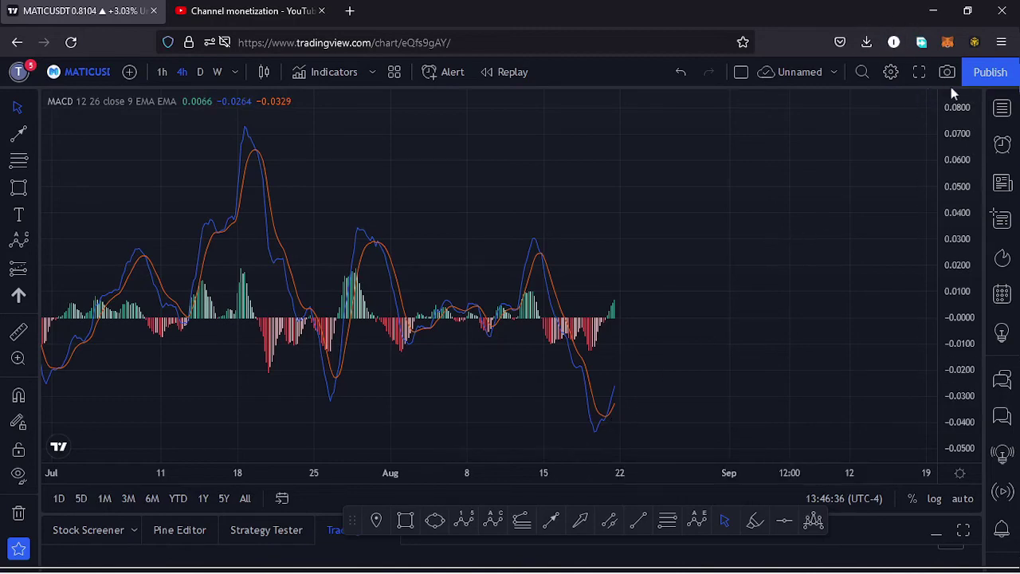
click(928, 100)
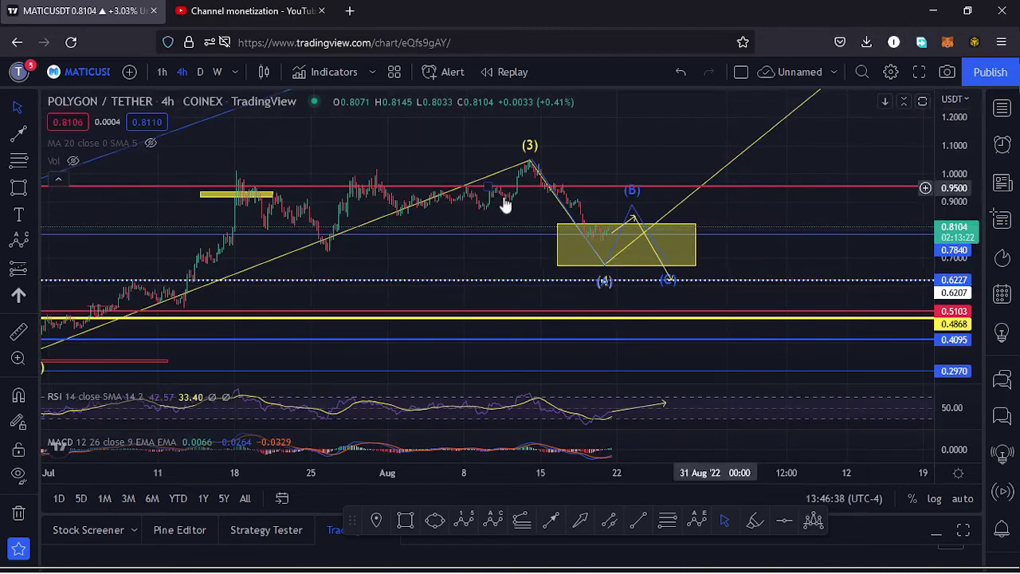